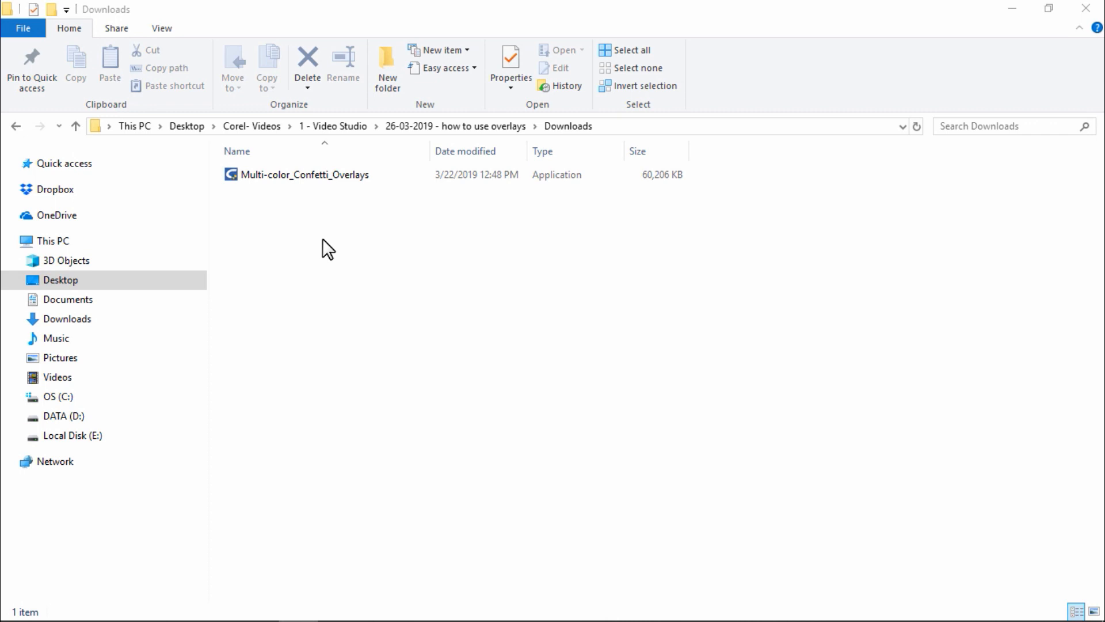
Step: Install the Multi-color Confetti Overlays Pack from its downloaded installer, accepting the license agreement
{"action": "left_click", "coordinate": [313, 178]}
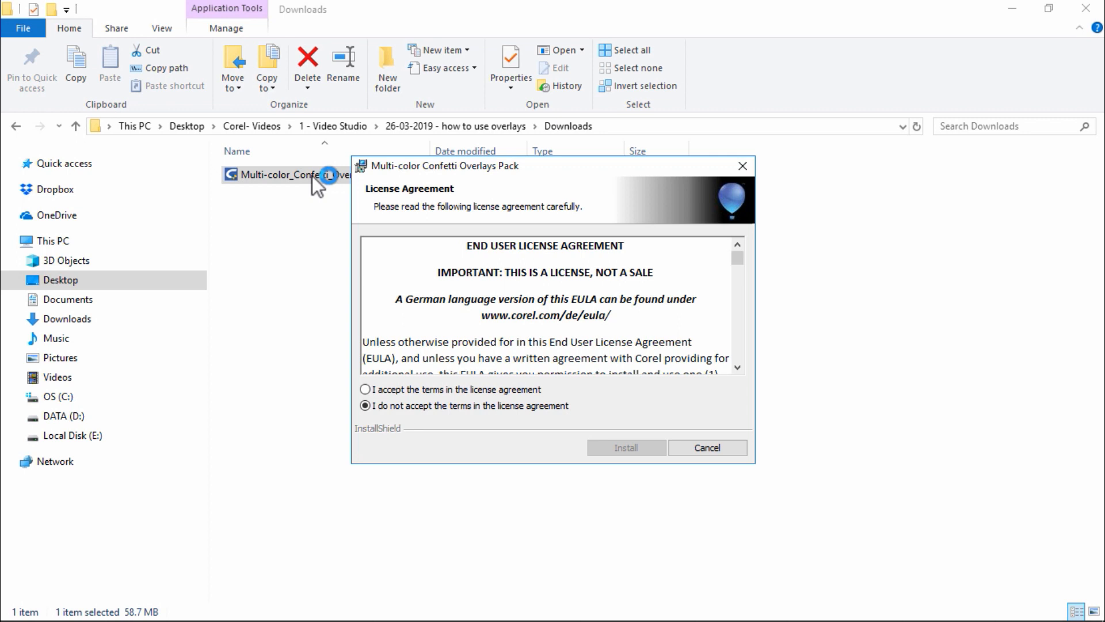
{"action": "left_click", "coordinate": [432, 388]}
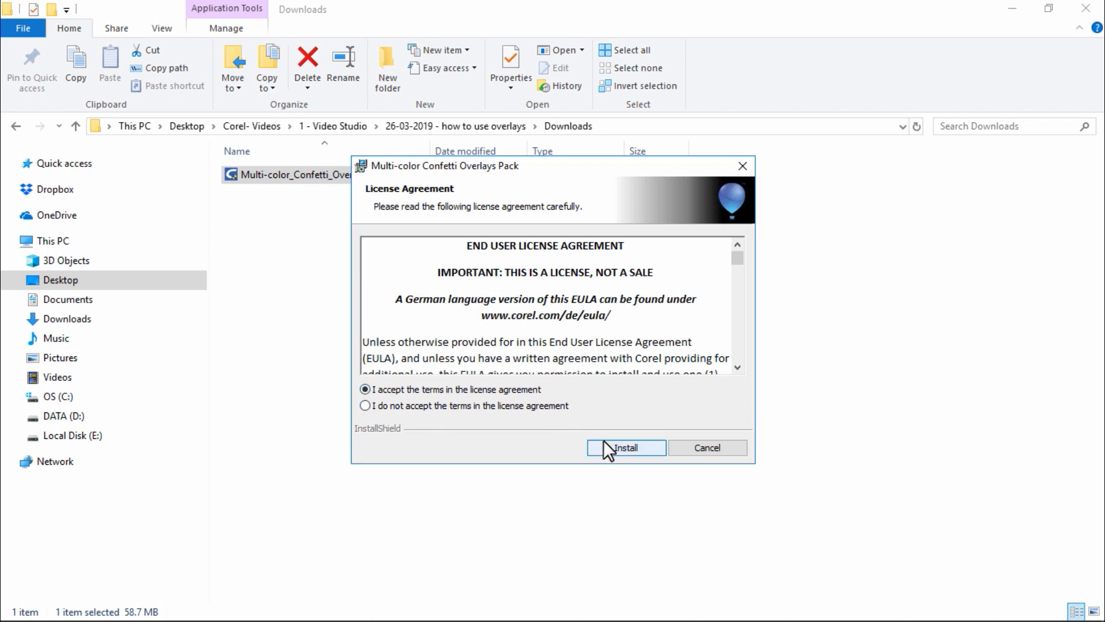
{"action": "left_click", "coordinate": [607, 446]}
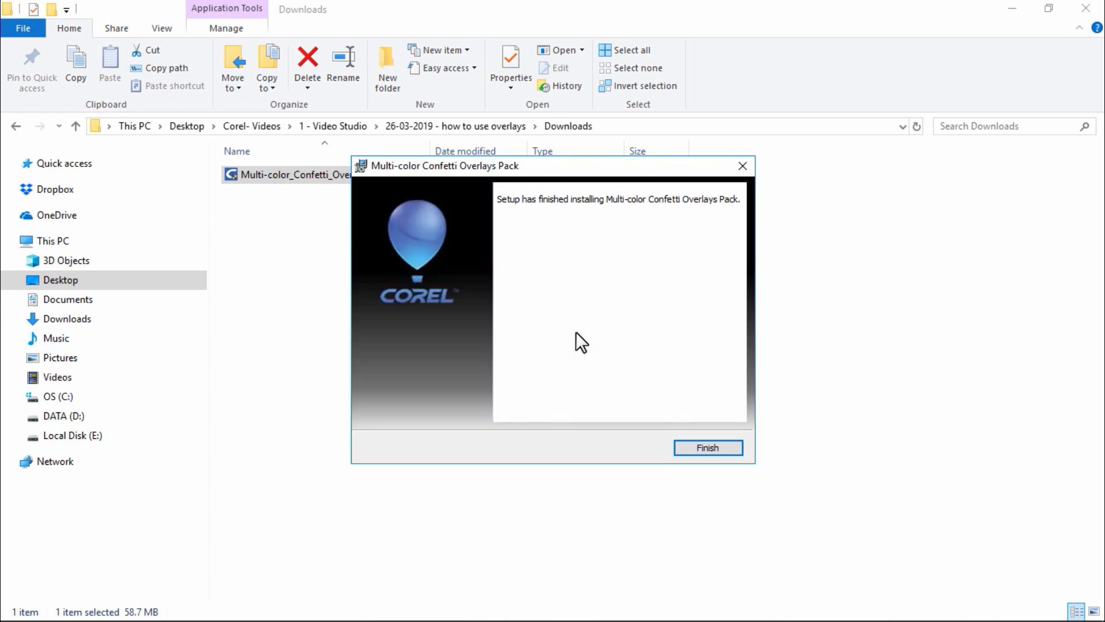
{"action": "left_click", "coordinate": [680, 448]}
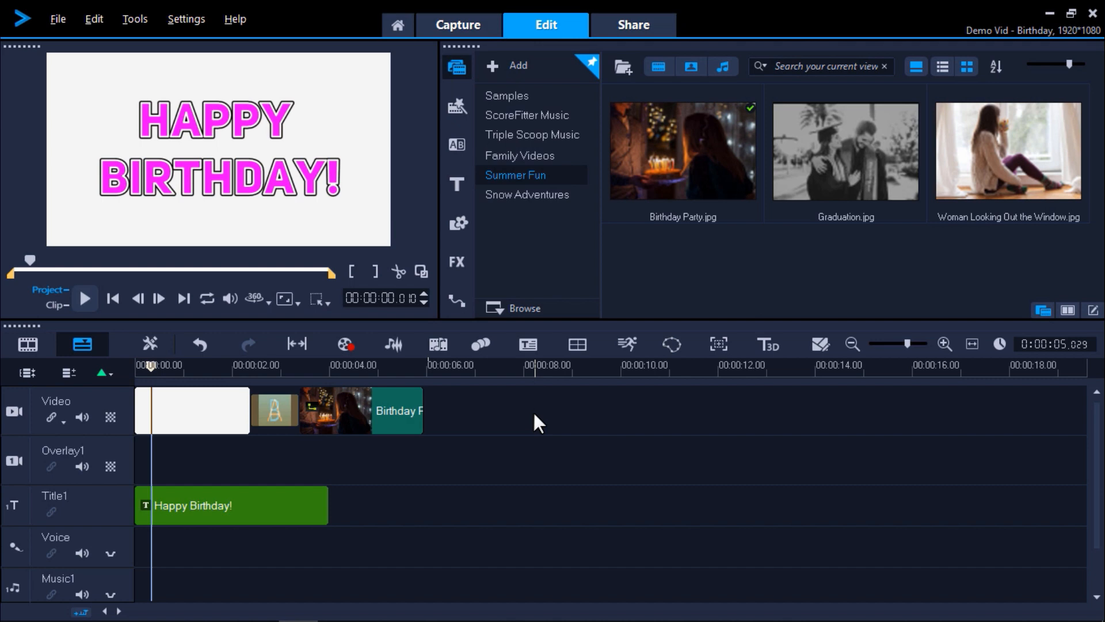
Step: Import the four files Multi-color Confetti_01 to Multi-color Confetti_04 into the Animation category of the graphics library
{"action": "left_click", "coordinate": [458, 224]}
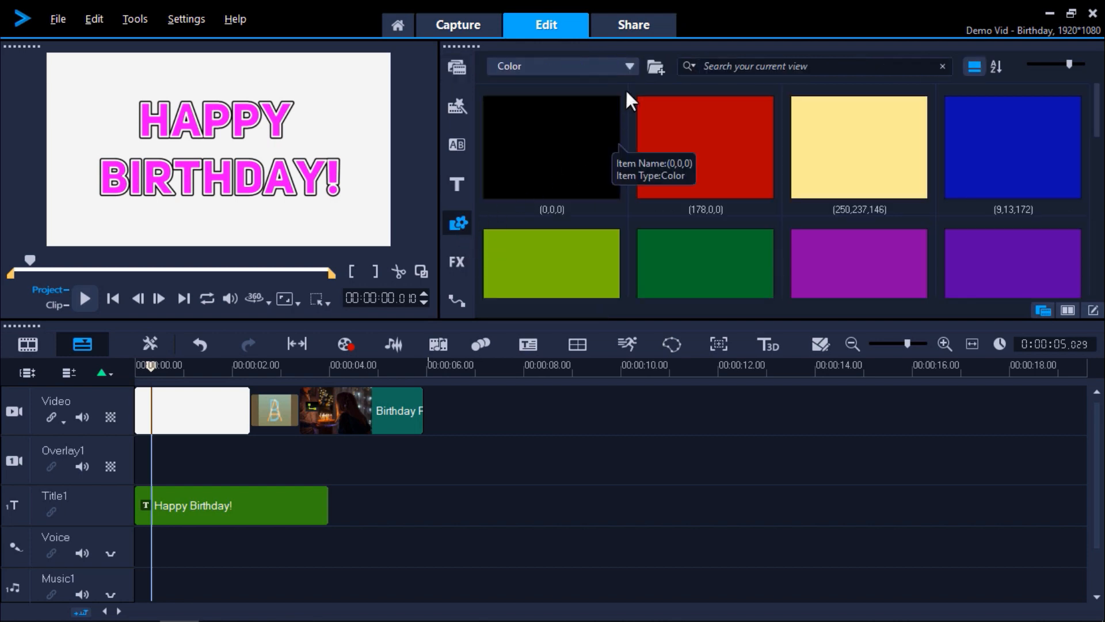
{"action": "left_click", "coordinate": [627, 68]}
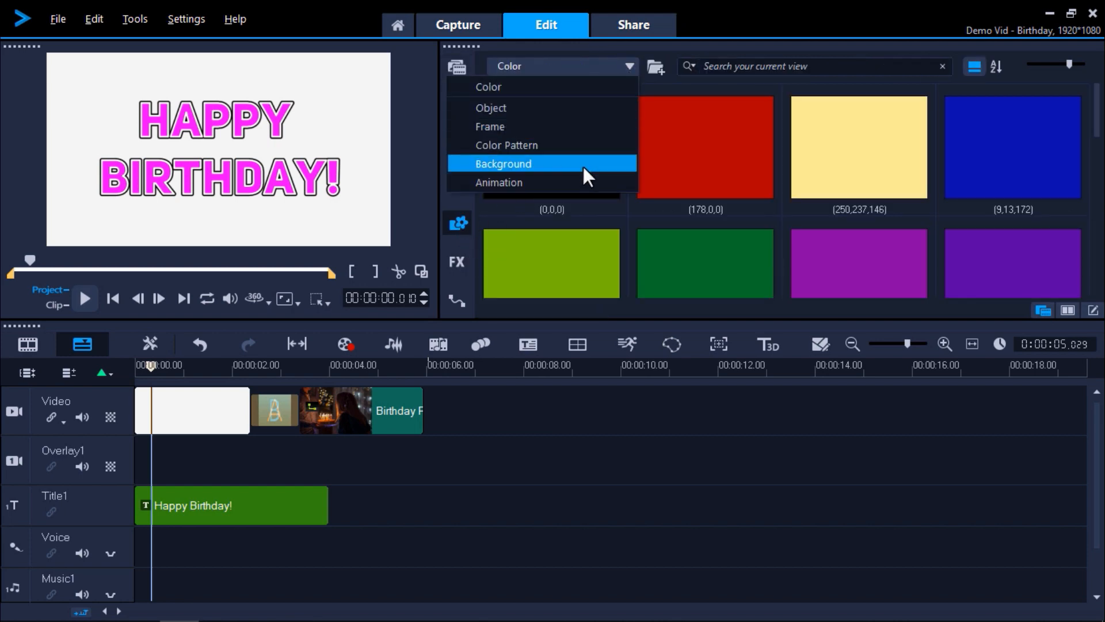
{"action": "left_click", "coordinate": [582, 181]}
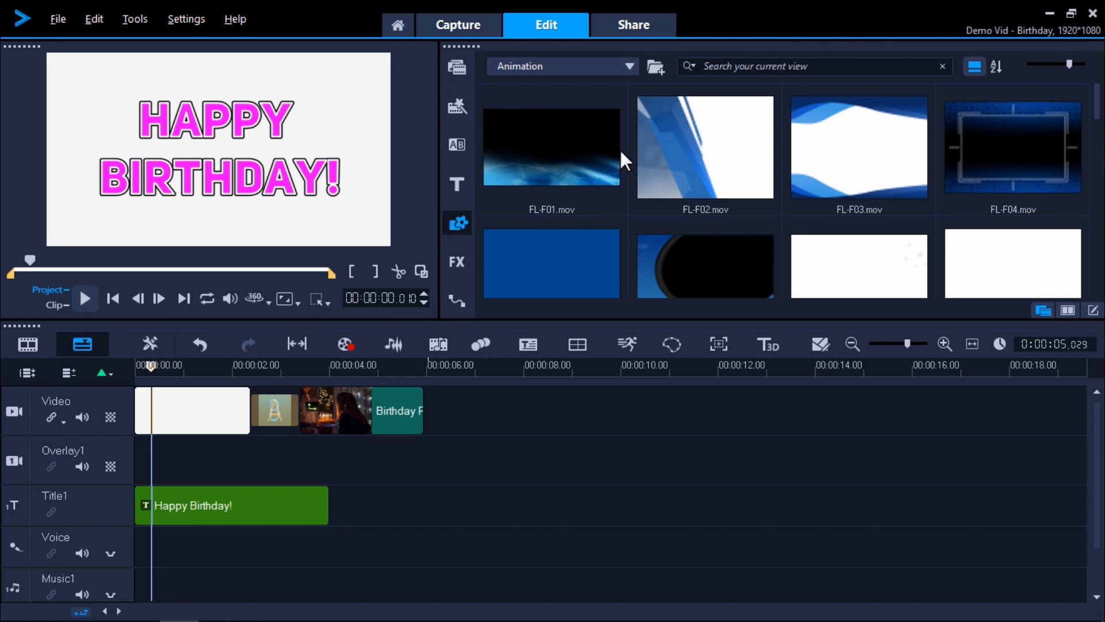
{"action": "left_click", "coordinate": [656, 67]}
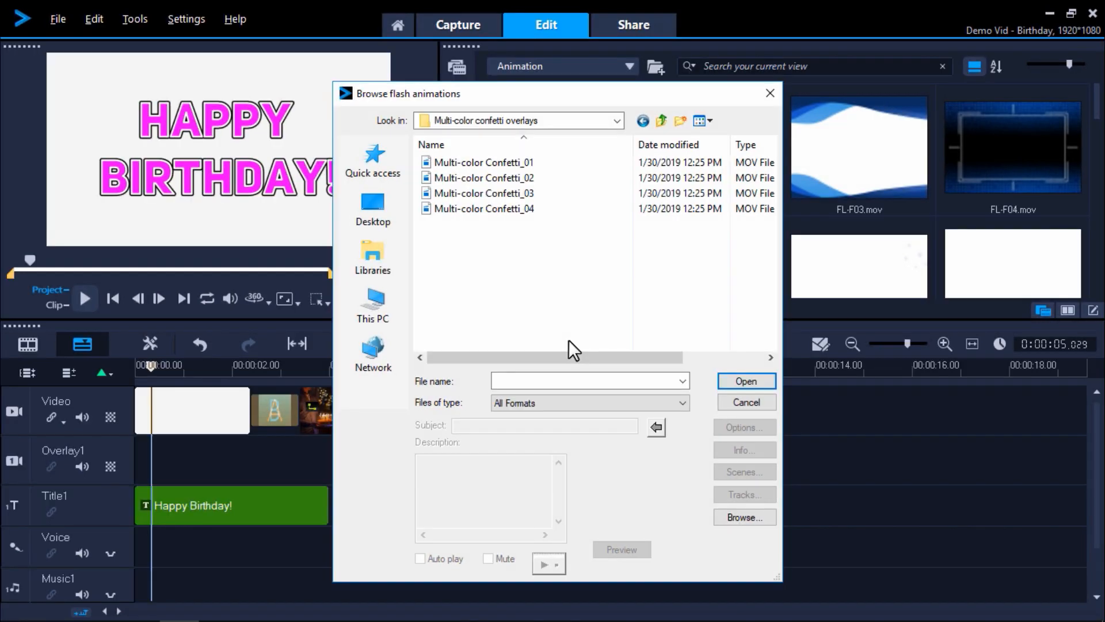
{"action": "left_click_drag", "start_coordinate": [572, 269], "coordinate": [502, 161]}
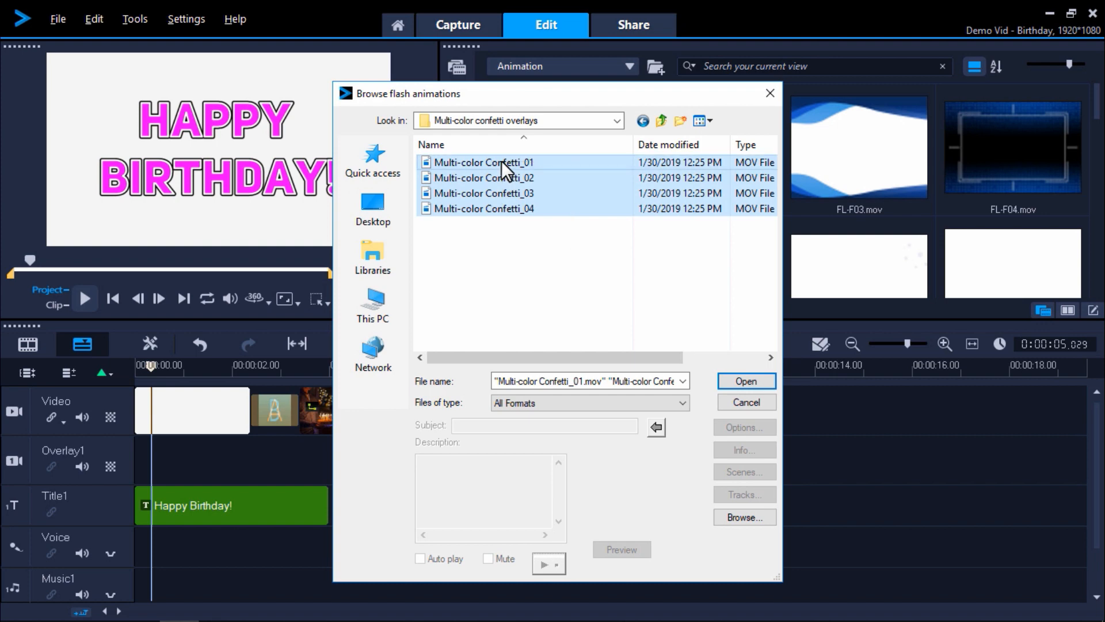
{"action": "left_click", "coordinate": [733, 380]}
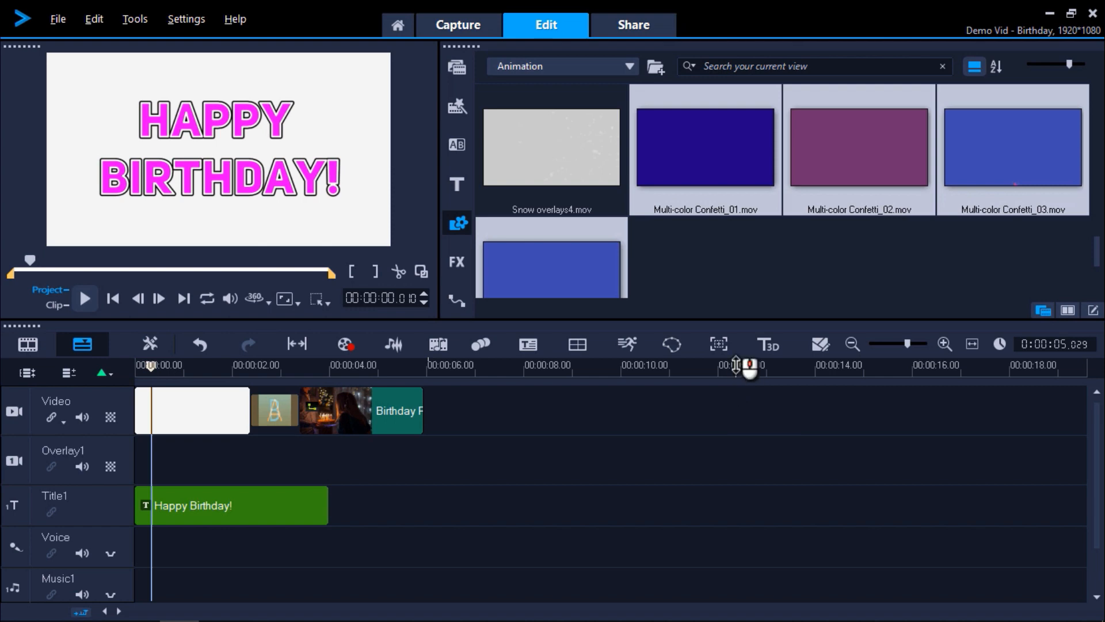
Step: Preview Multi-color Confetti_01.mov from the library and place it at the start of the Overlay1 track
{"action": "left_click", "coordinate": [746, 272]}
{"action": "left_click", "coordinate": [723, 168]}
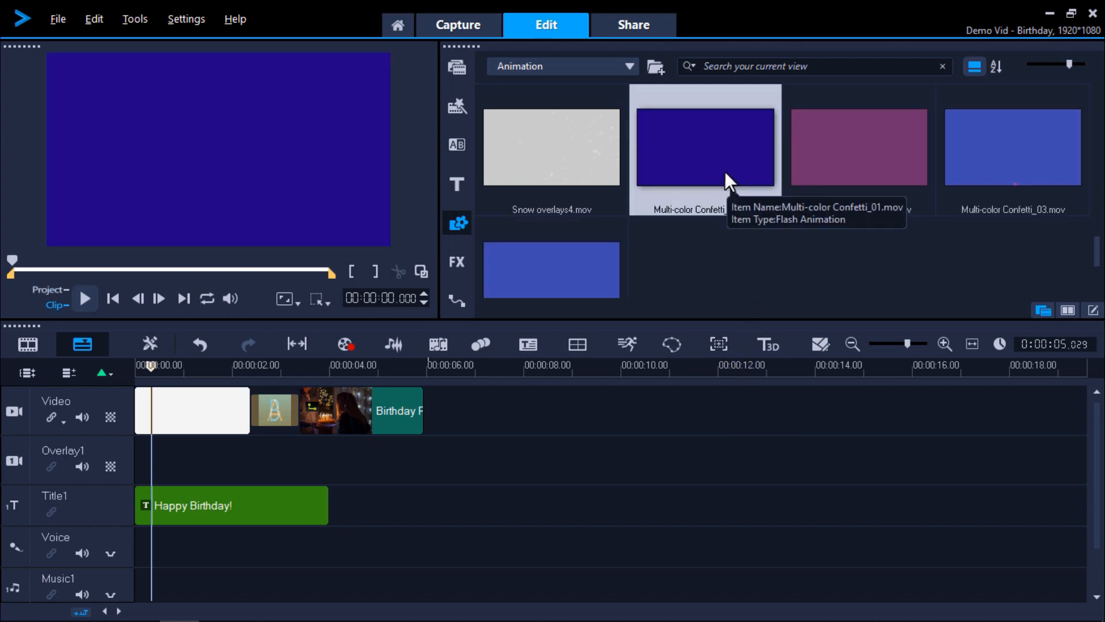
{"action": "left_click", "coordinate": [88, 297]}
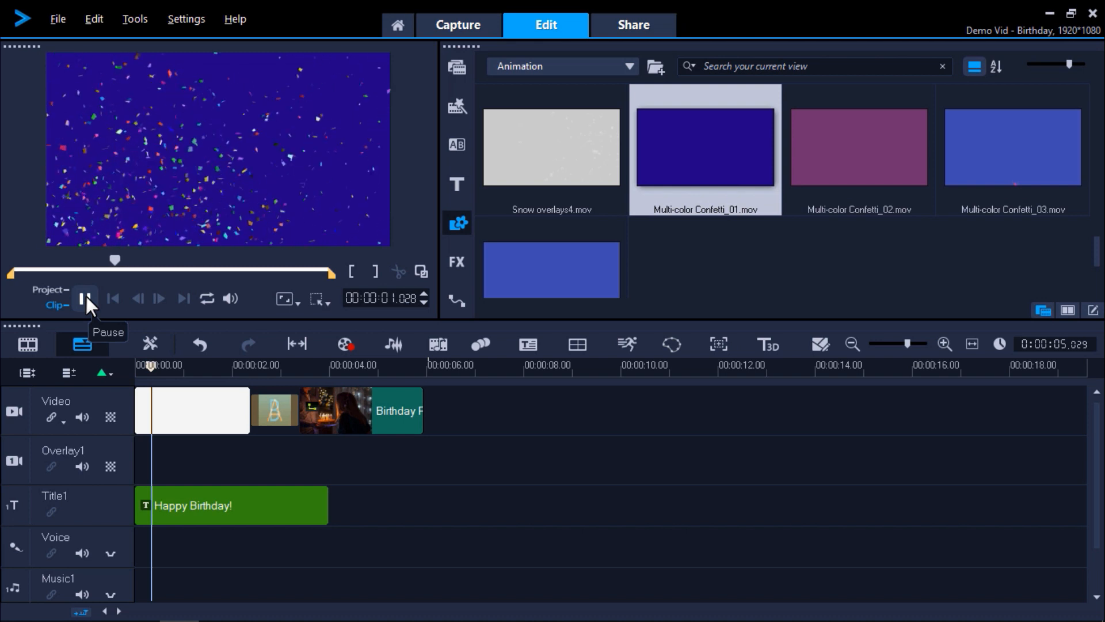
{"action": "left_click", "coordinate": [85, 296]}
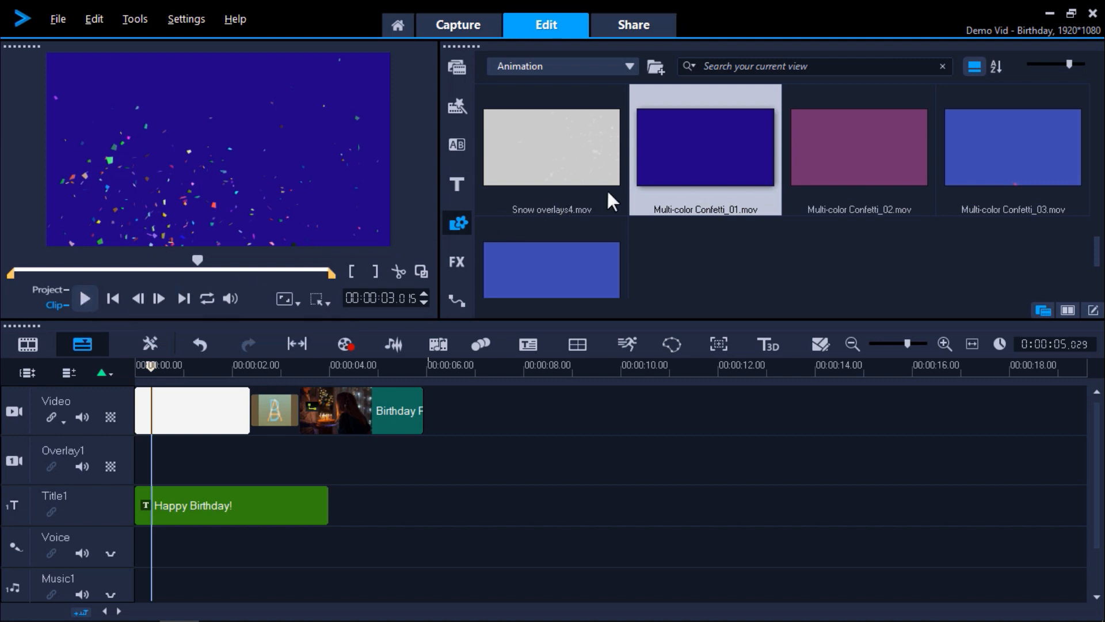
{"action": "left_click_drag", "start_coordinate": [679, 153], "coordinate": [211, 458]}
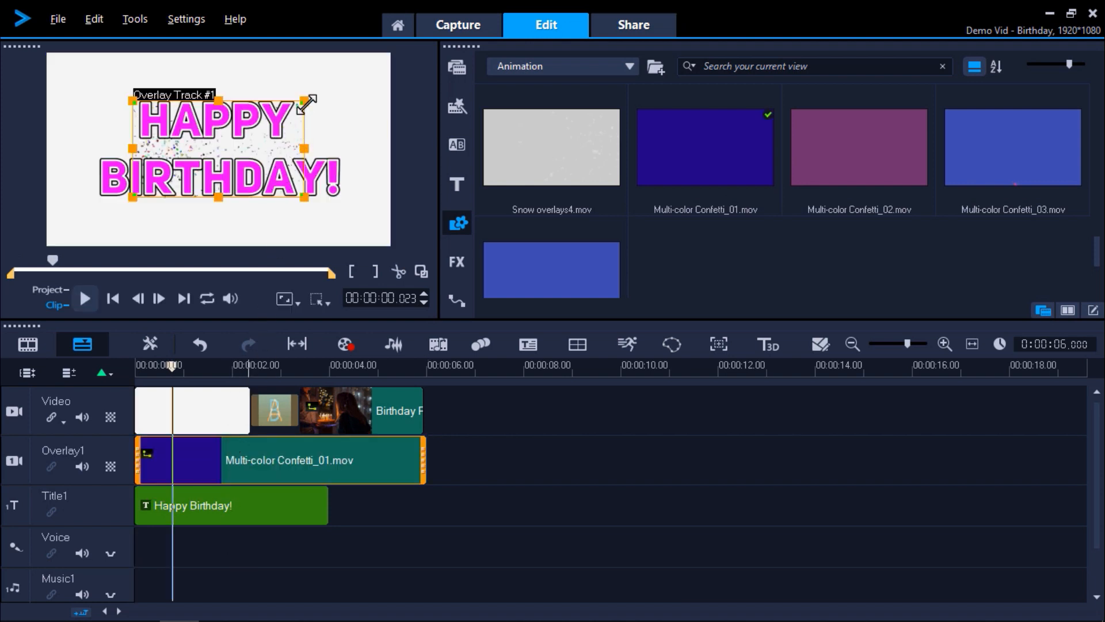
Step: Enlarge the confetti overlay by its corners in the preview and reposition it over the birthday title
{"action": "left_click_drag", "start_coordinate": [306, 102], "coordinate": [356, 75]}
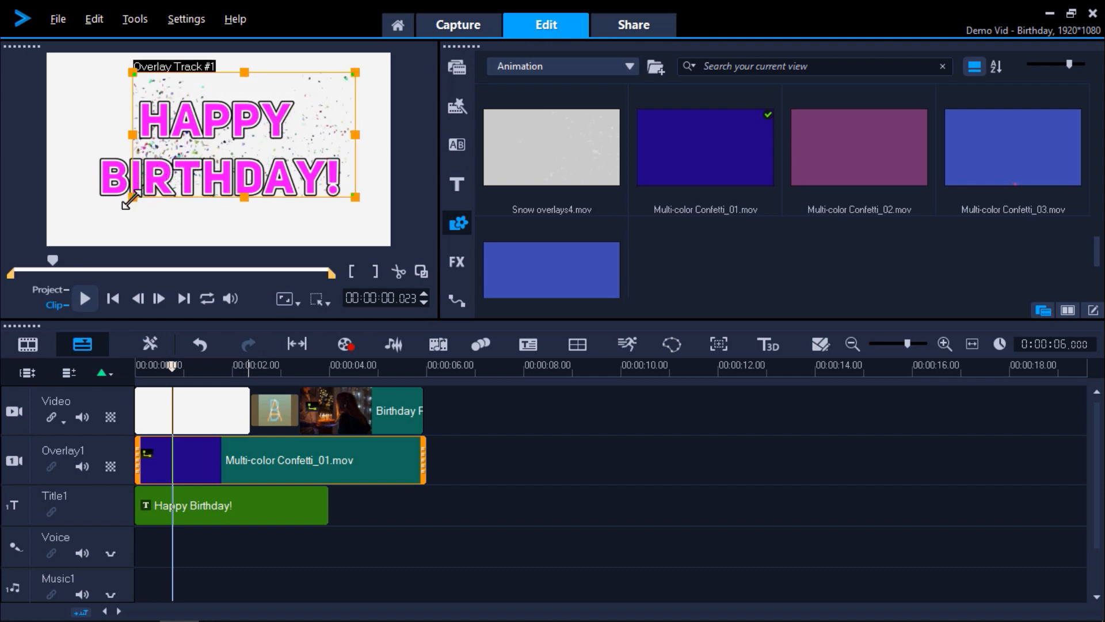
{"action": "left_click_drag", "start_coordinate": [132, 199], "coordinate": [100, 221]}
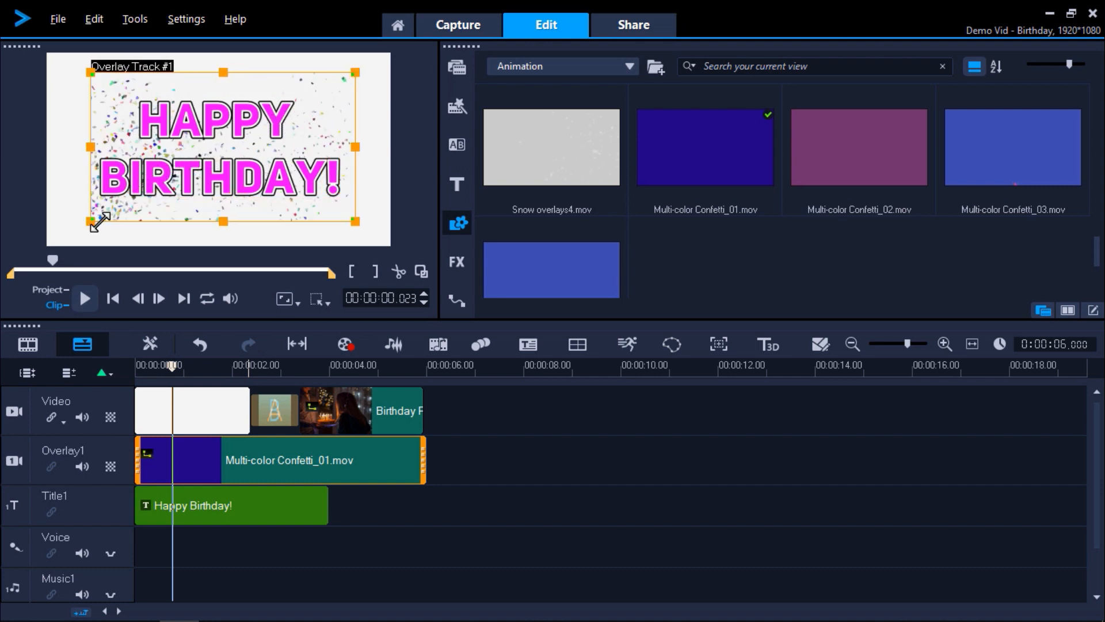
{"action": "left_click_drag", "start_coordinate": [207, 139], "coordinate": [189, 155]}
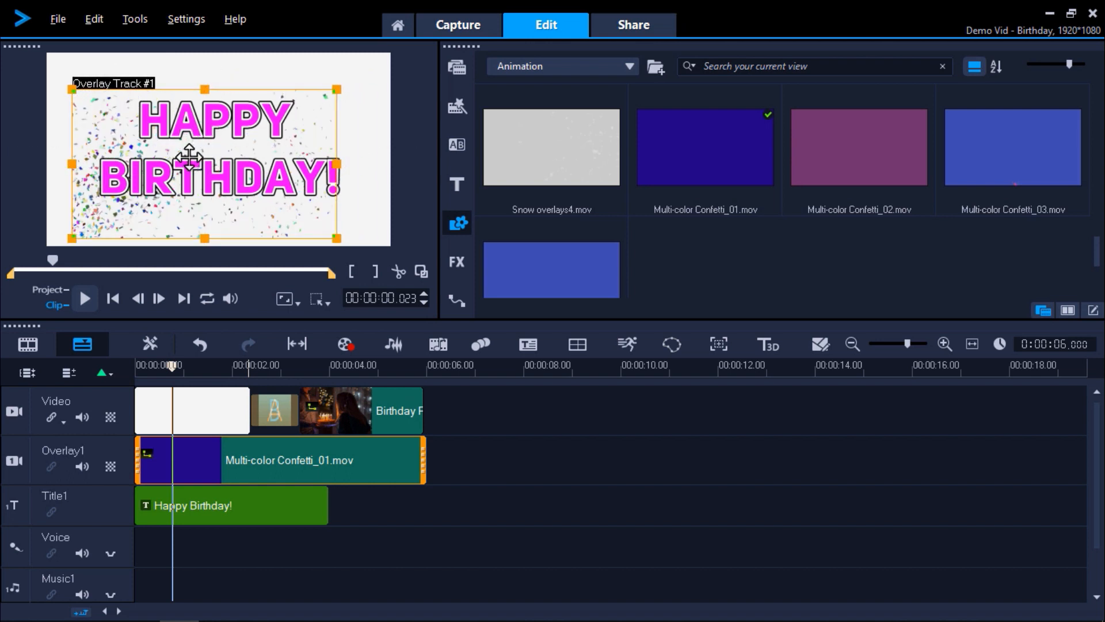
Step: Open the confetti overlay's clip options, try rotating the clip right, and rotate it back left
{"action": "double_click", "coordinate": [239, 460]}
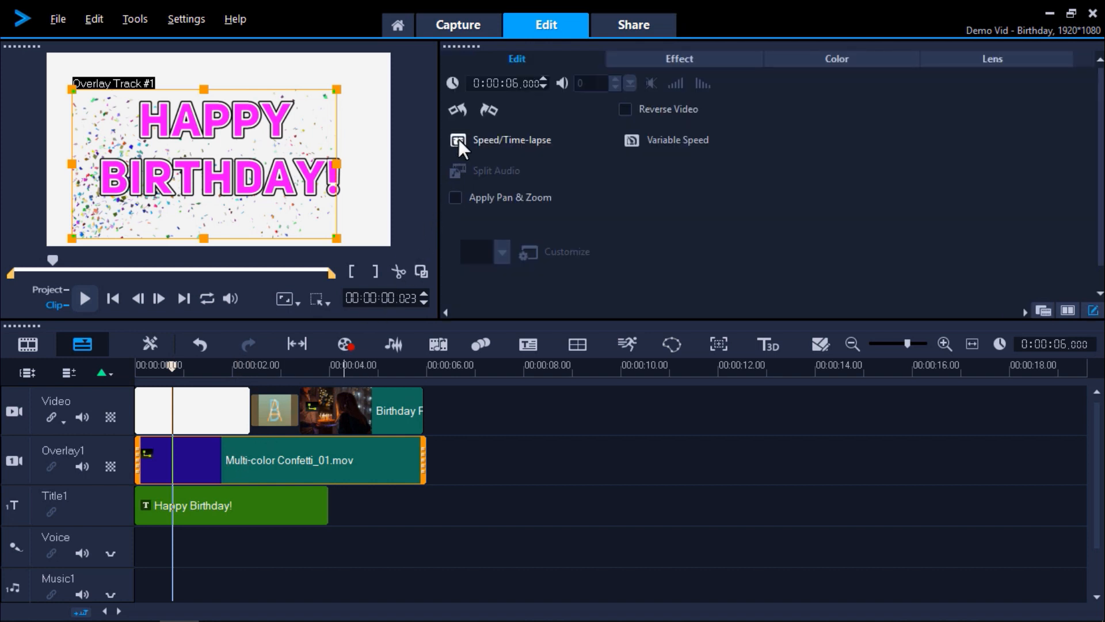
{"action": "left_click", "coordinate": [488, 110]}
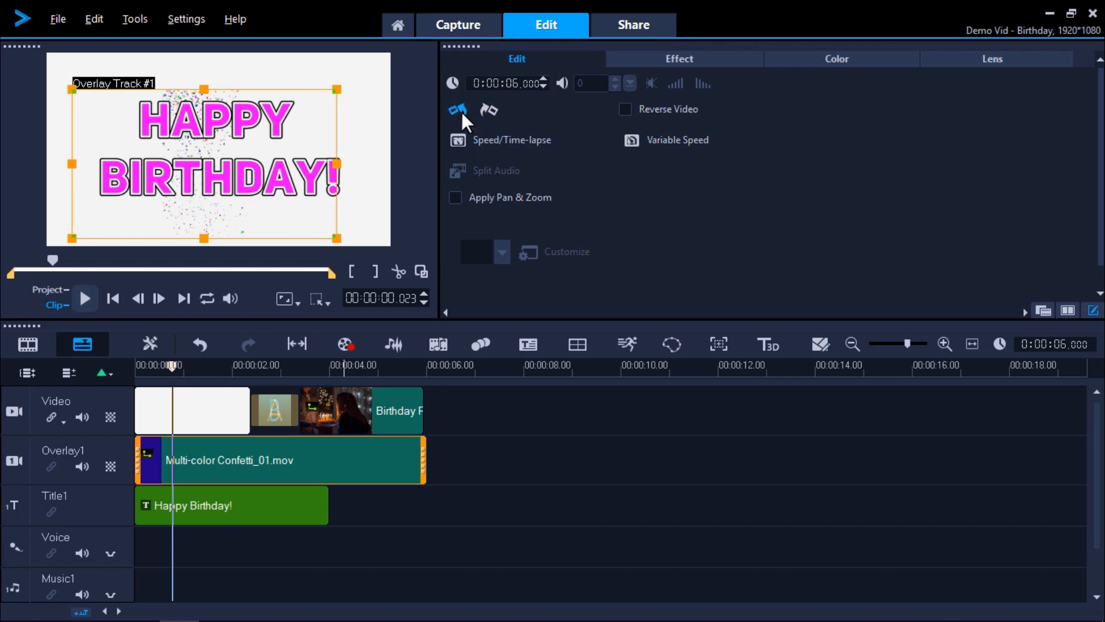
{"action": "left_click", "coordinate": [460, 110]}
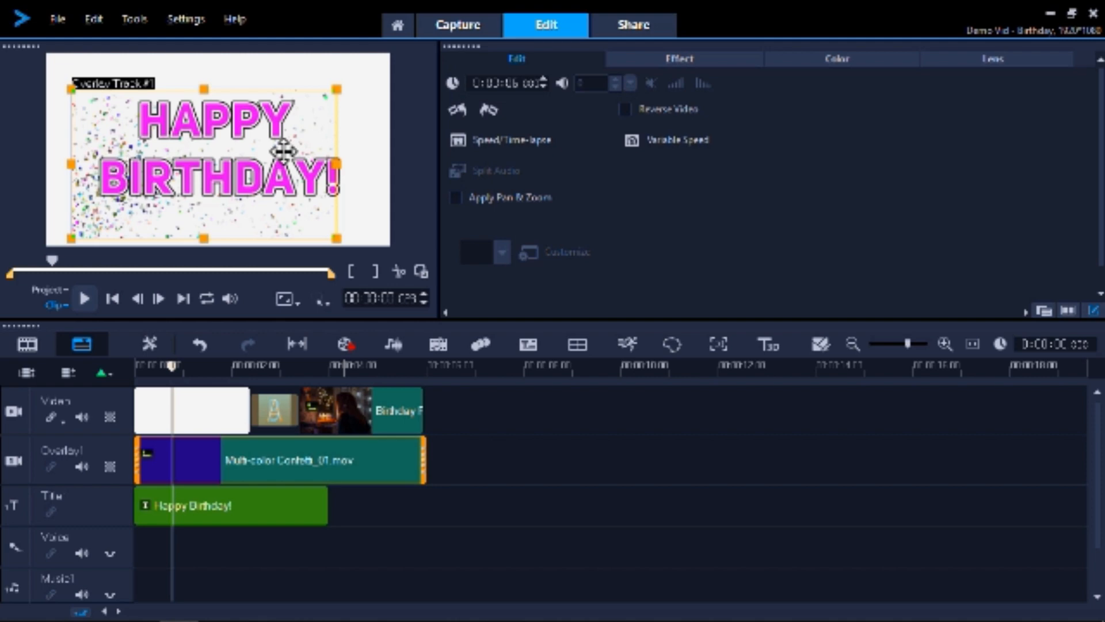
Step: Fit the confetti overlay to the screen and increase its playback speed so the clip lasts about 4 seconds
{"action": "right_click", "coordinate": [284, 151]}
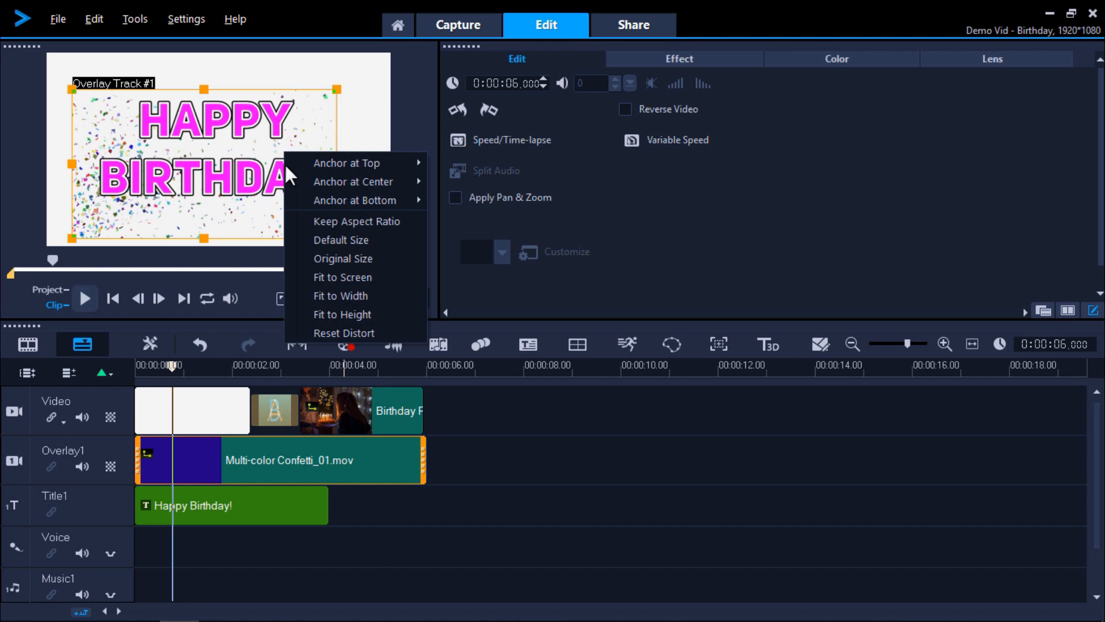
{"action": "left_click", "coordinate": [320, 279]}
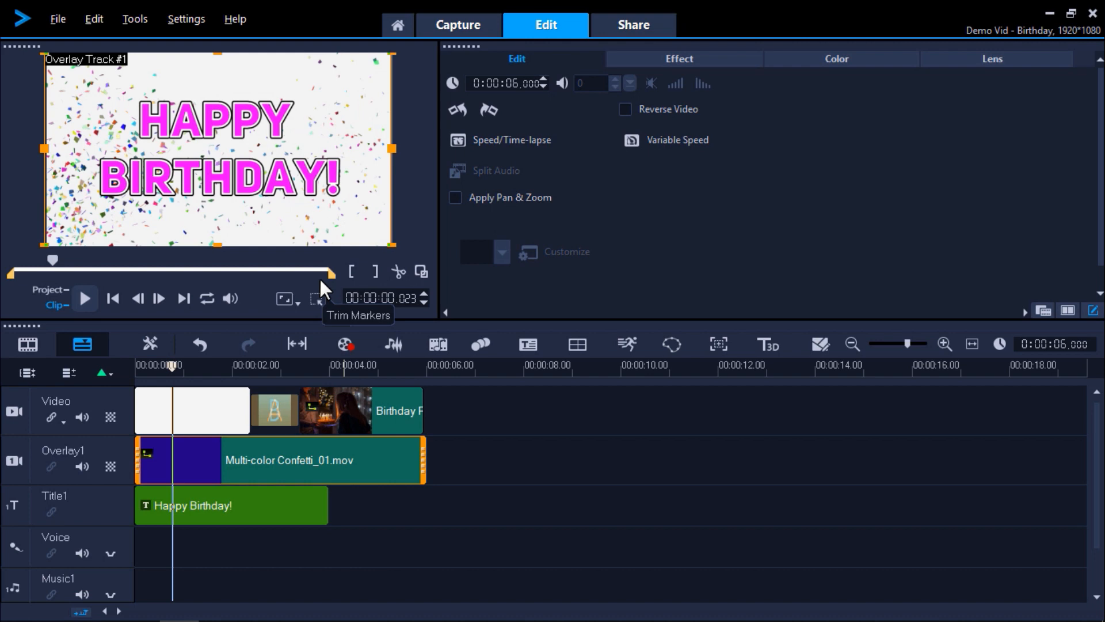
{"action": "left_click", "coordinate": [491, 141]}
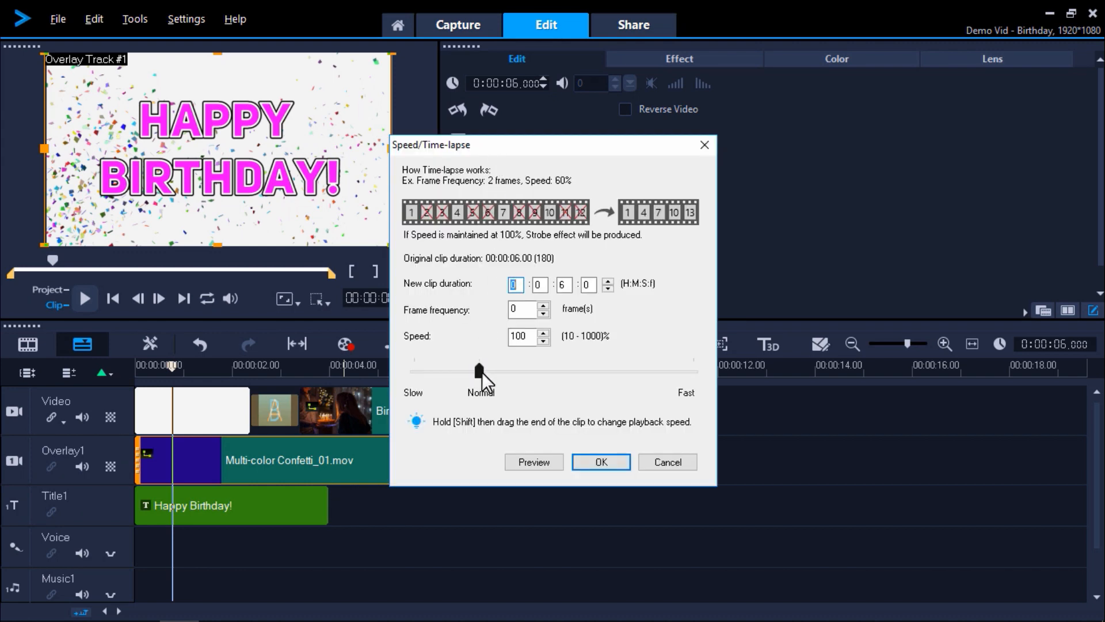
{"action": "mouse_move", "coordinate": [482, 372]}
{"action": "left_mouse_down"}
{"action": "mouse_move", "coordinate": [492, 371]}
{"action": "mouse_move", "coordinate": [456, 375]}
{"action": "mouse_move", "coordinate": [491, 371]}
{"action": "left_mouse_up"}
{"action": "left_click", "coordinate": [599, 462]}
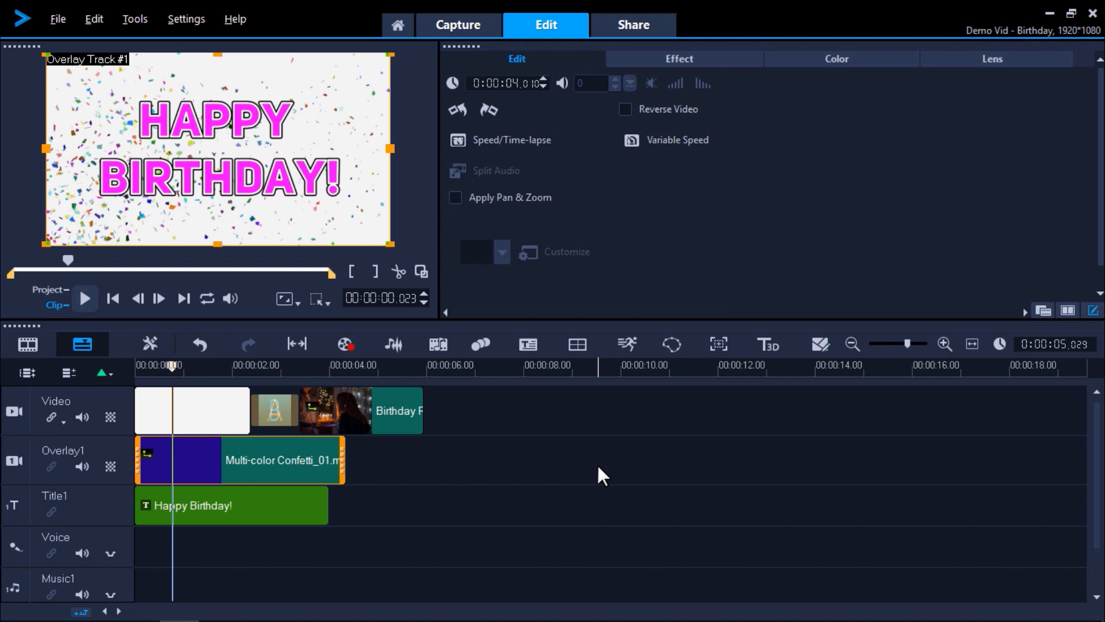
Step: Apply Video Fade In and Video Fade Out to the confetti overlay and play the project from the start
{"action": "right_click", "coordinate": [308, 462]}
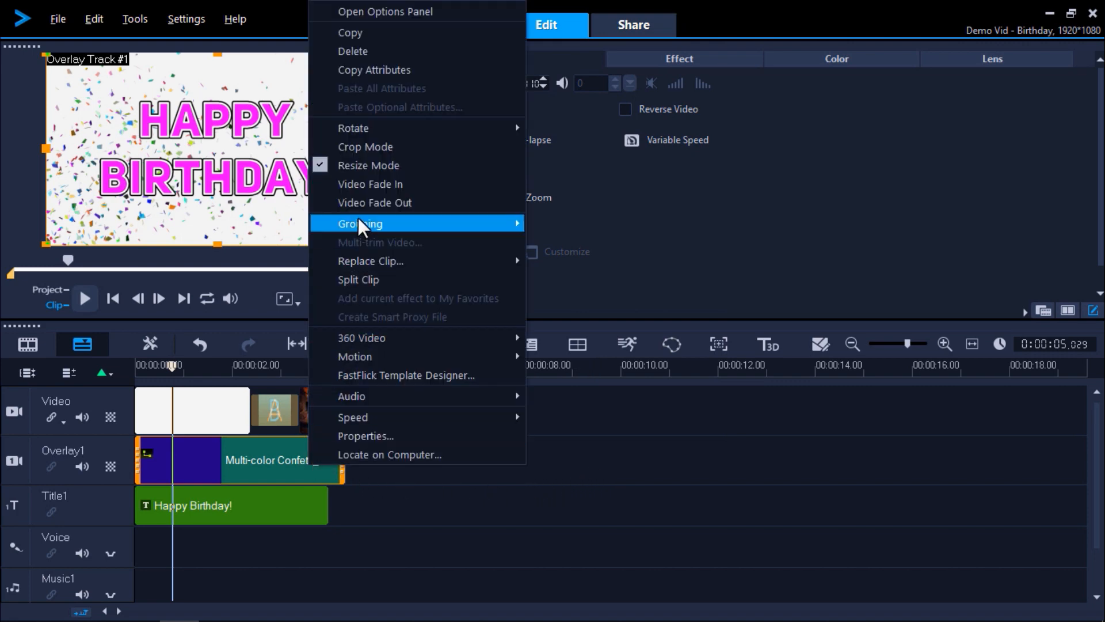
{"action": "left_click", "coordinate": [352, 187]}
{"action": "right_click", "coordinate": [281, 468]}
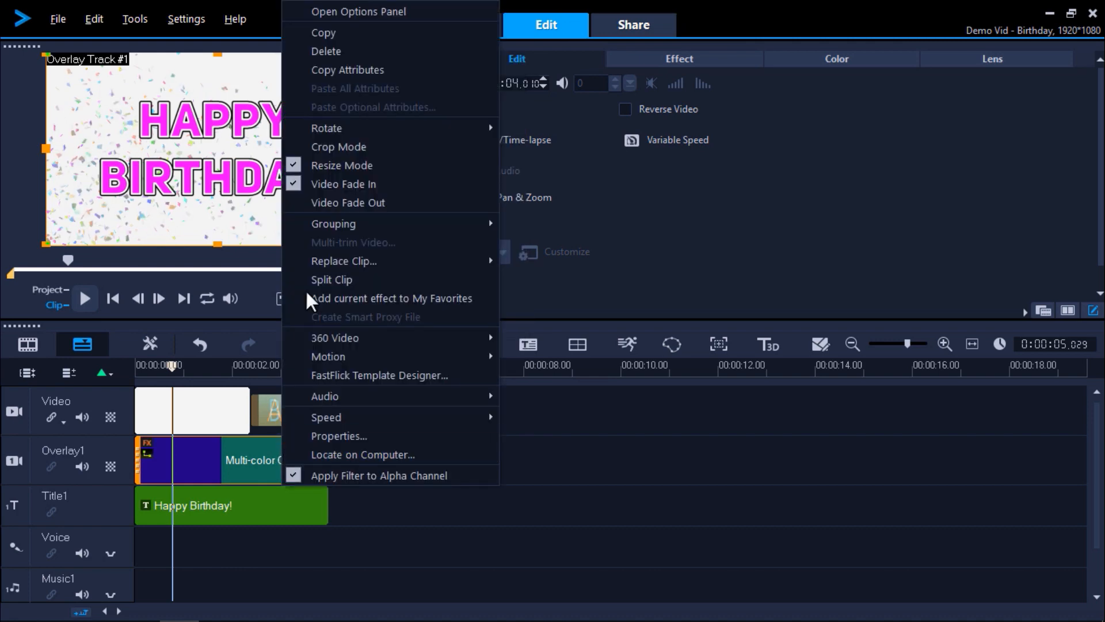
{"action": "left_click", "coordinate": [312, 206]}
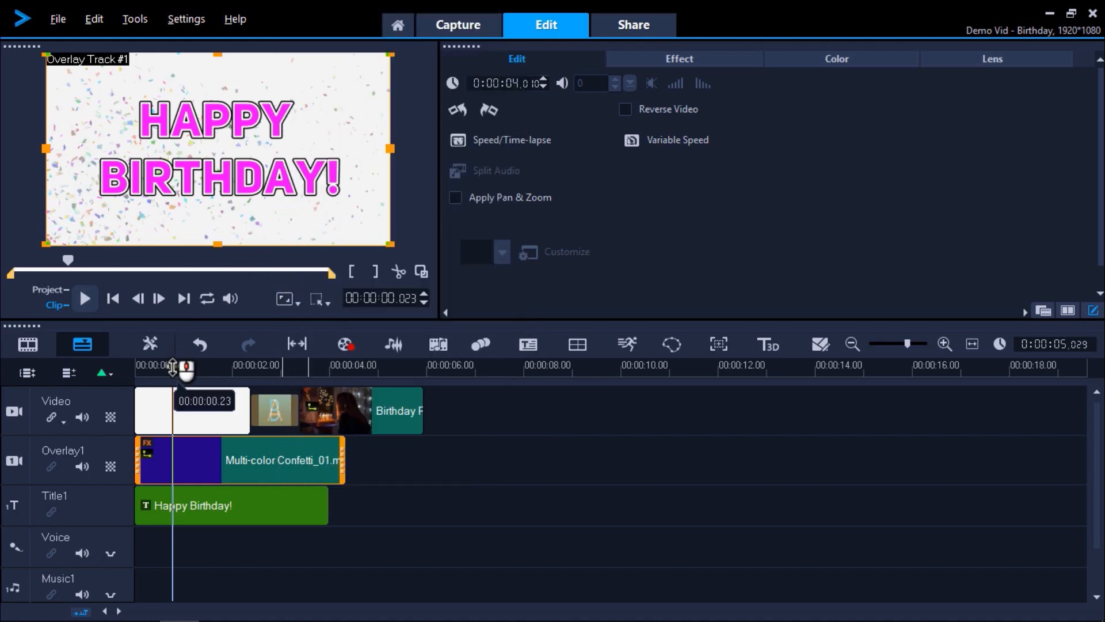
{"action": "left_click_drag", "start_coordinate": [174, 366], "coordinate": [135, 366]}
{"action": "left_click", "coordinate": [89, 299]}
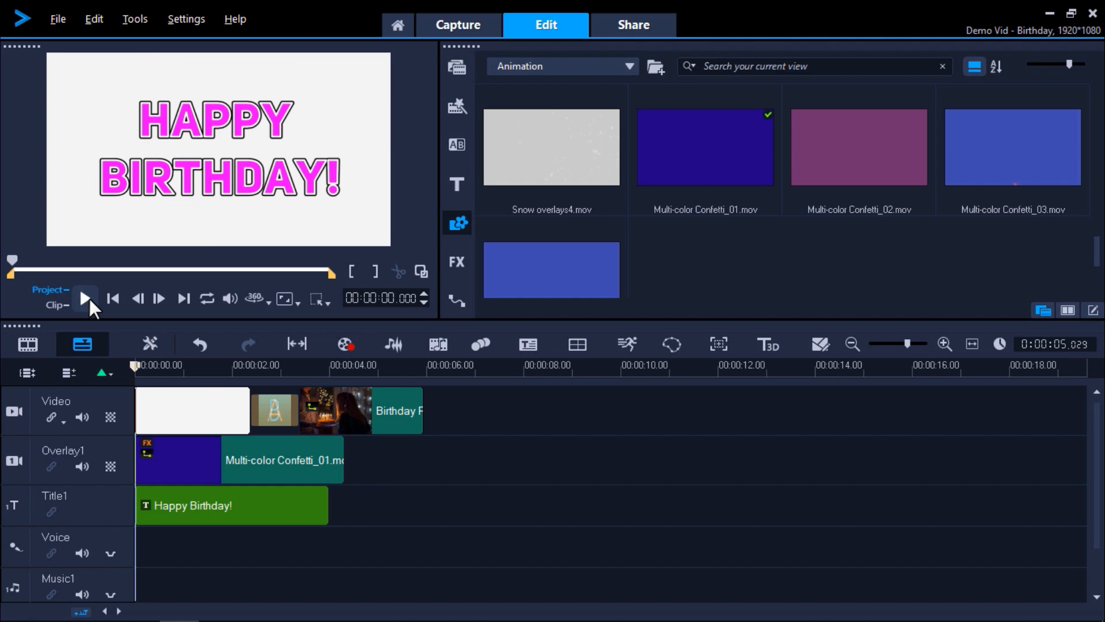
{"action": "left_click", "coordinate": [89, 298]}
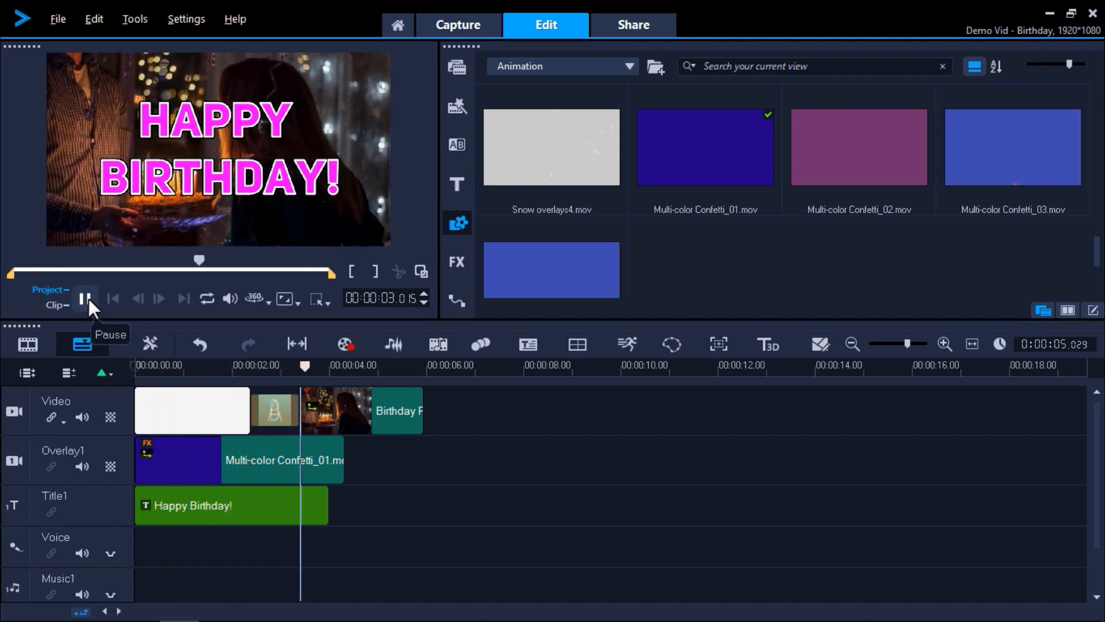
{"action": "left_click", "coordinate": [88, 299]}
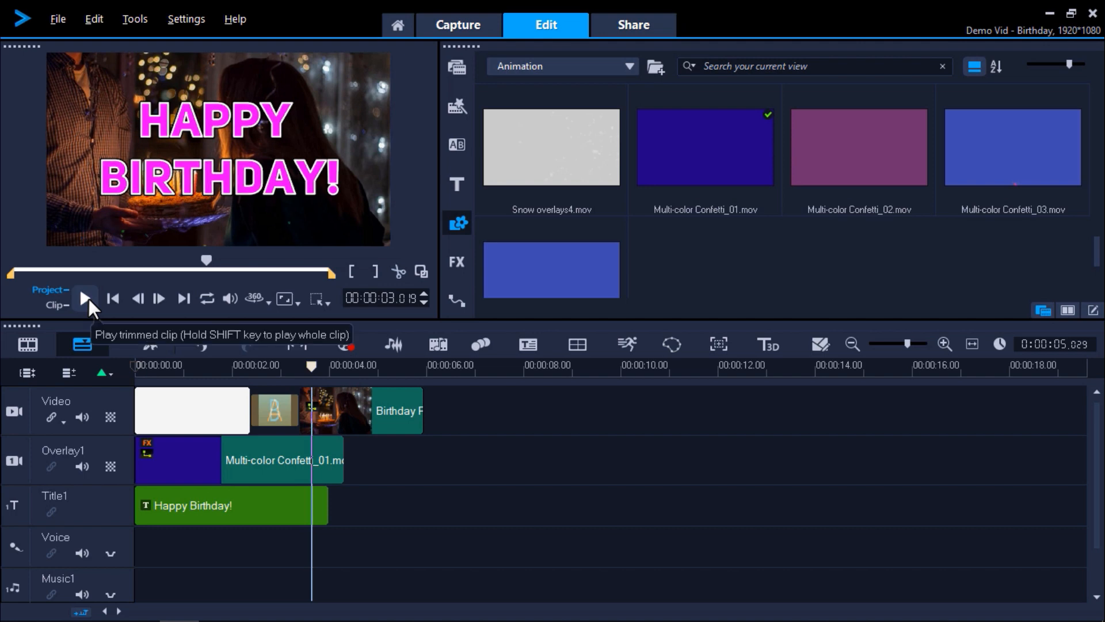
Step: Duplicate the confetti clip directly after the original on the Overlay1 track and play back the project
{"action": "left_click", "coordinate": [239, 463]}
{"action": "right_click", "coordinate": [241, 463]}
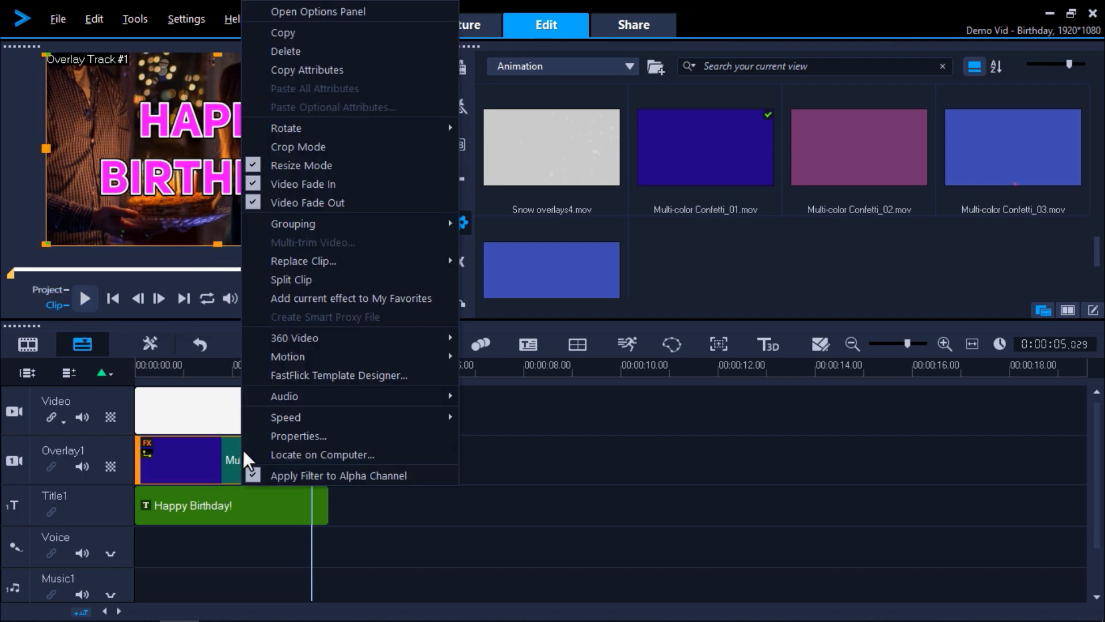
{"action": "left_click", "coordinate": [281, 33]}
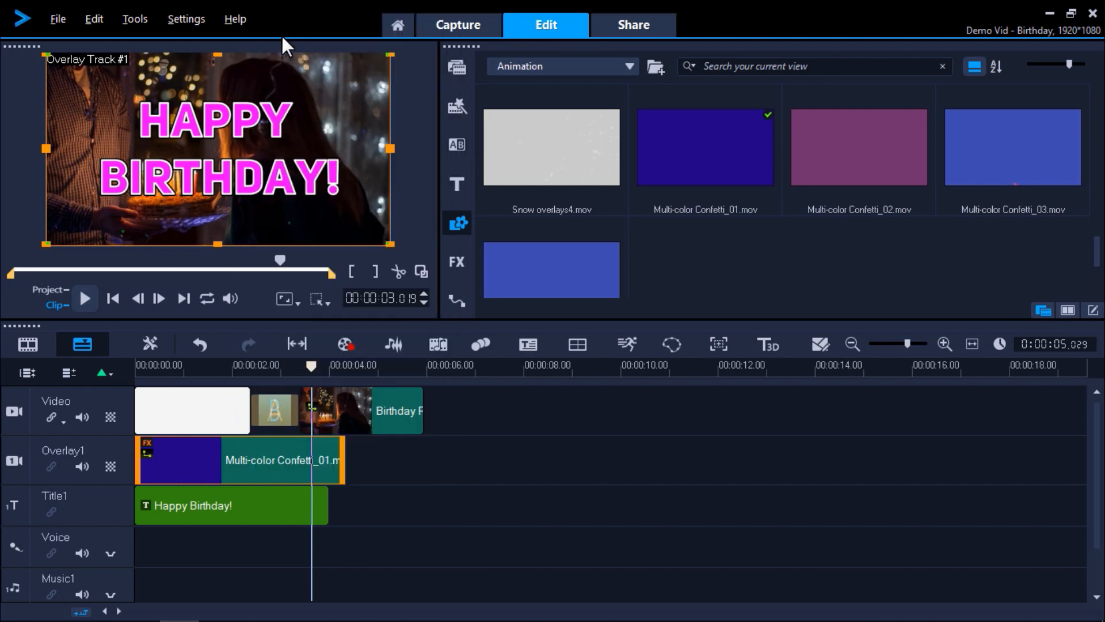
{"action": "left_click", "coordinate": [353, 454]}
{"action": "left_click", "coordinate": [152, 367]}
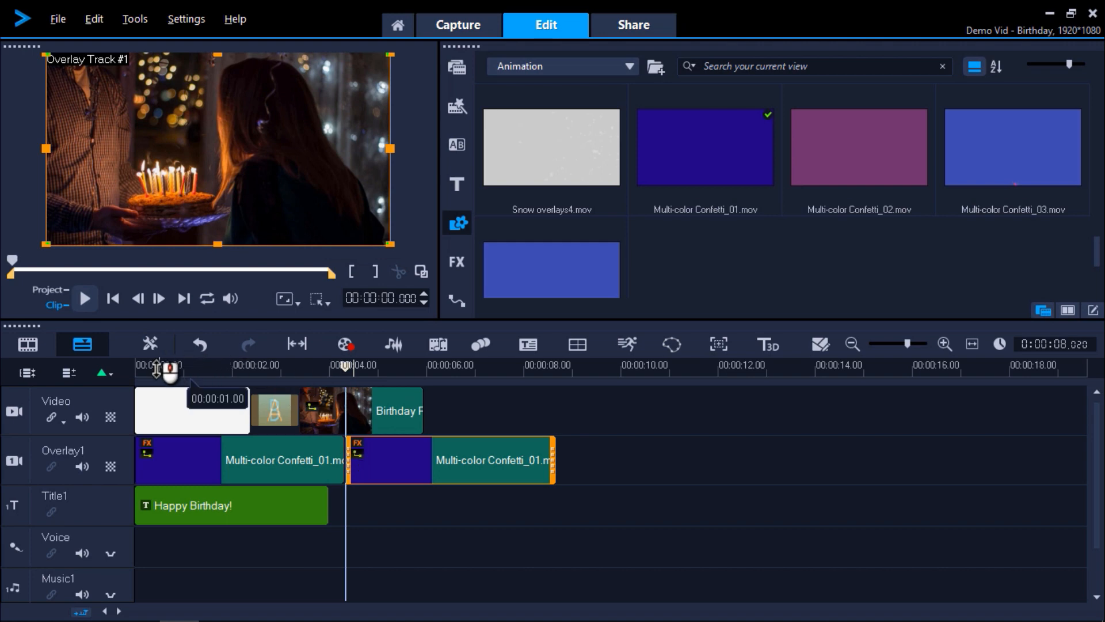
{"action": "left_click", "coordinate": [84, 296]}
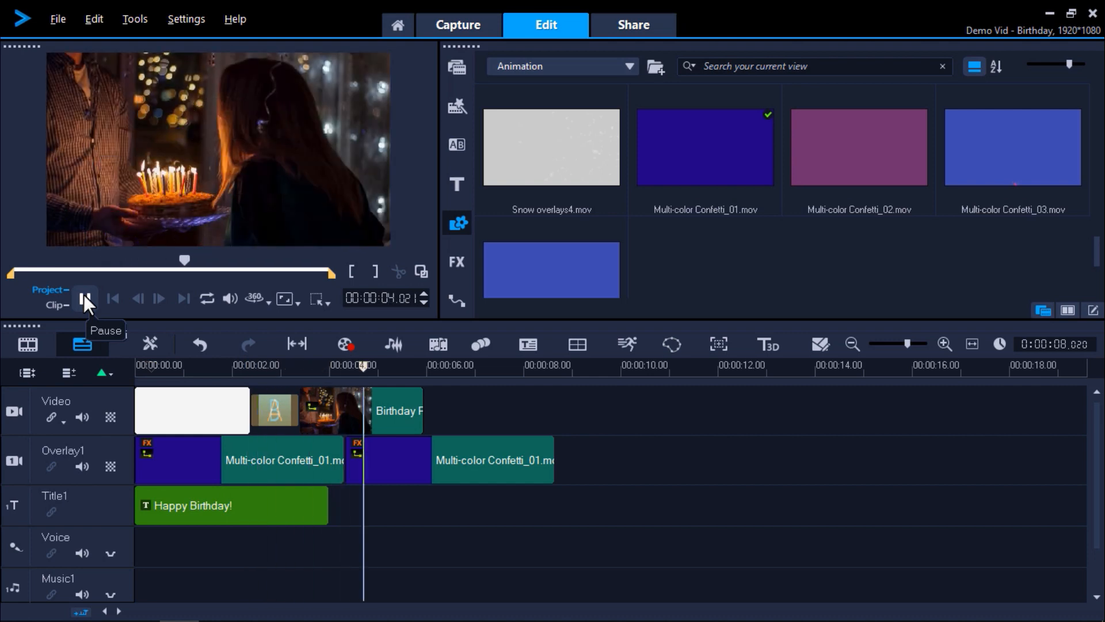
{"action": "left_click", "coordinate": [84, 297]}
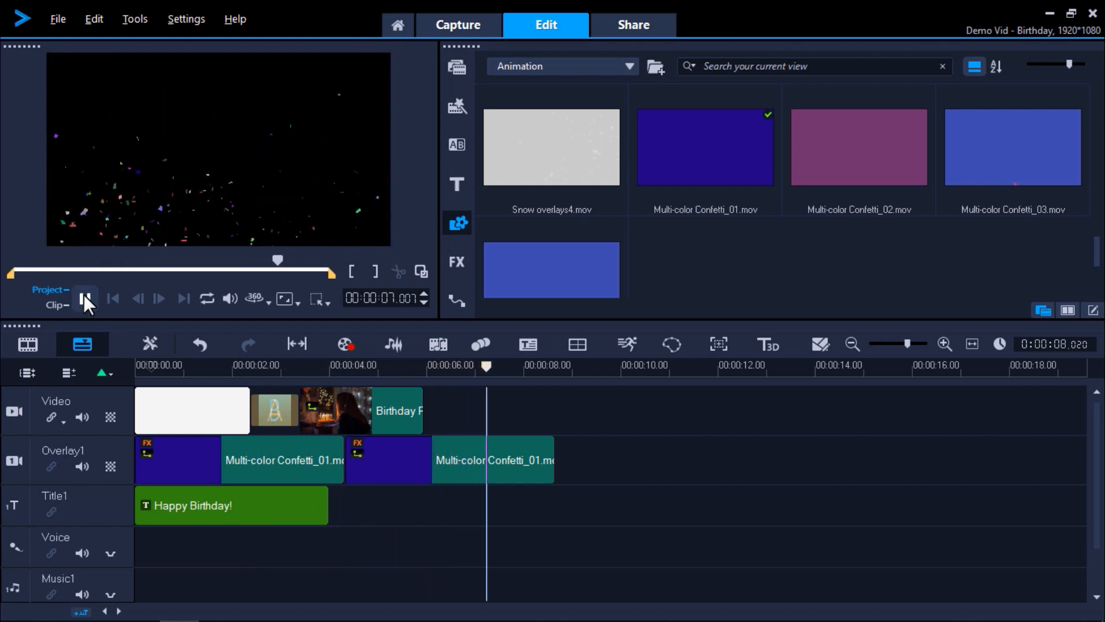
Step: Set the number of overlay tracks to 2 in the Track Manager
{"action": "right_click", "coordinate": [156, 560]}
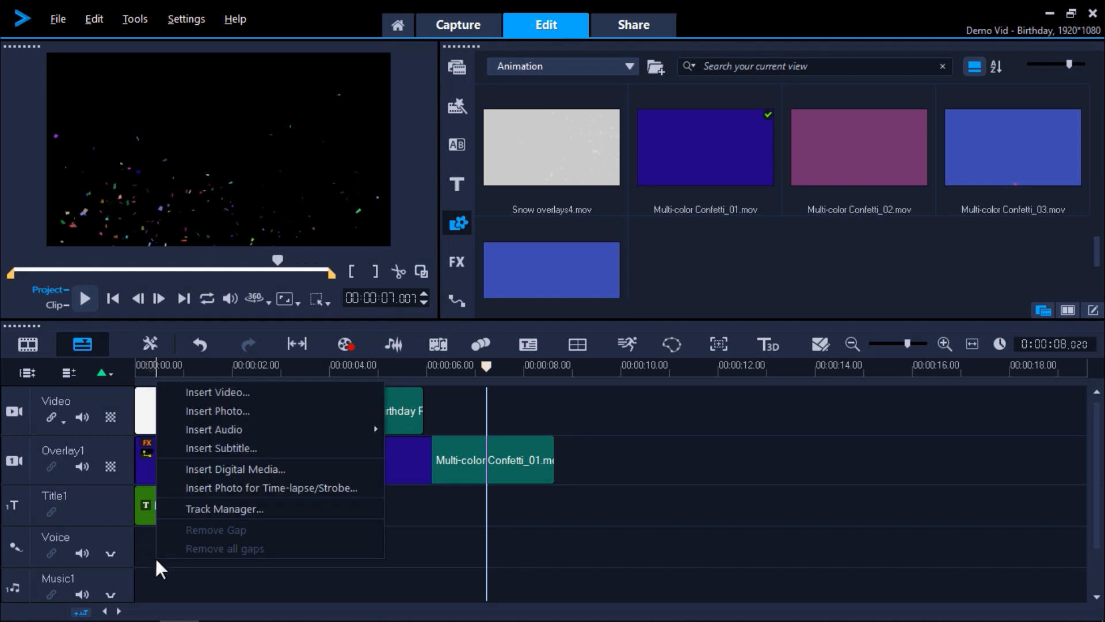
{"action": "left_click", "coordinate": [192, 510]}
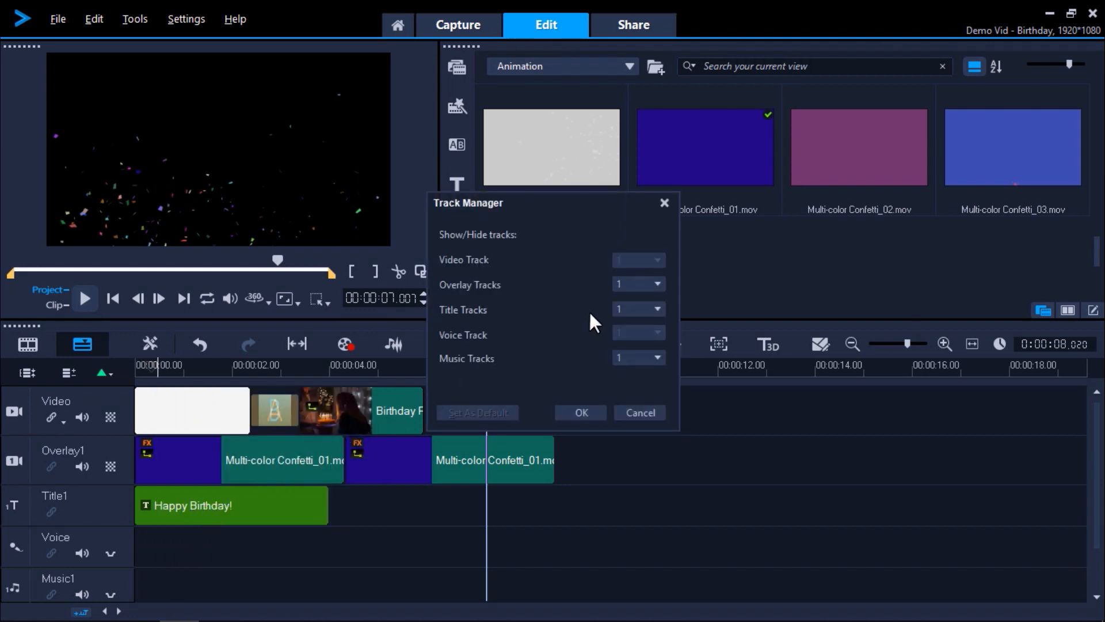
{"action": "left_click", "coordinate": [627, 282]}
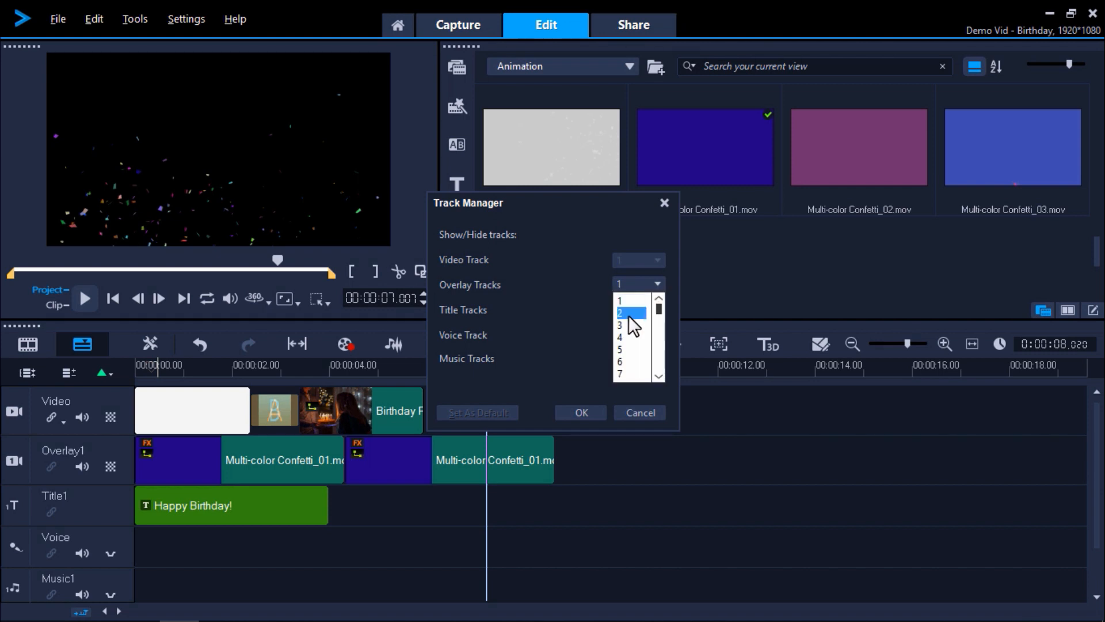
{"action": "left_click", "coordinate": [629, 313]}
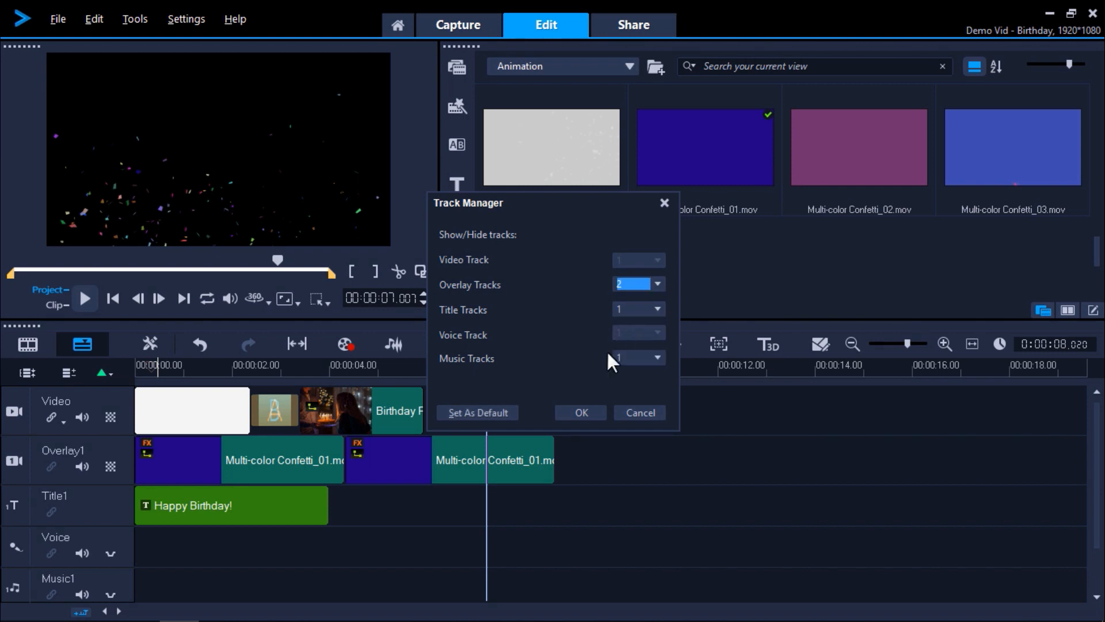
{"action": "left_click", "coordinate": [592, 411]}
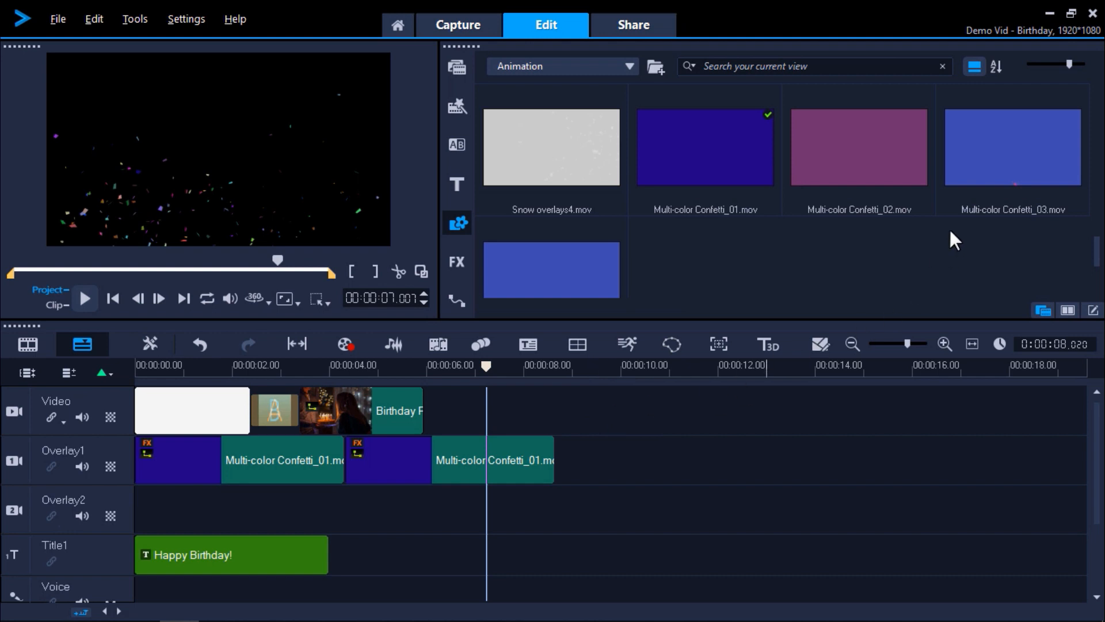
Step: Place Multi-color Confetti_03.mov near the start of the Overlay2 track and fit it to the screen
{"action": "left_click", "coordinate": [973, 161]}
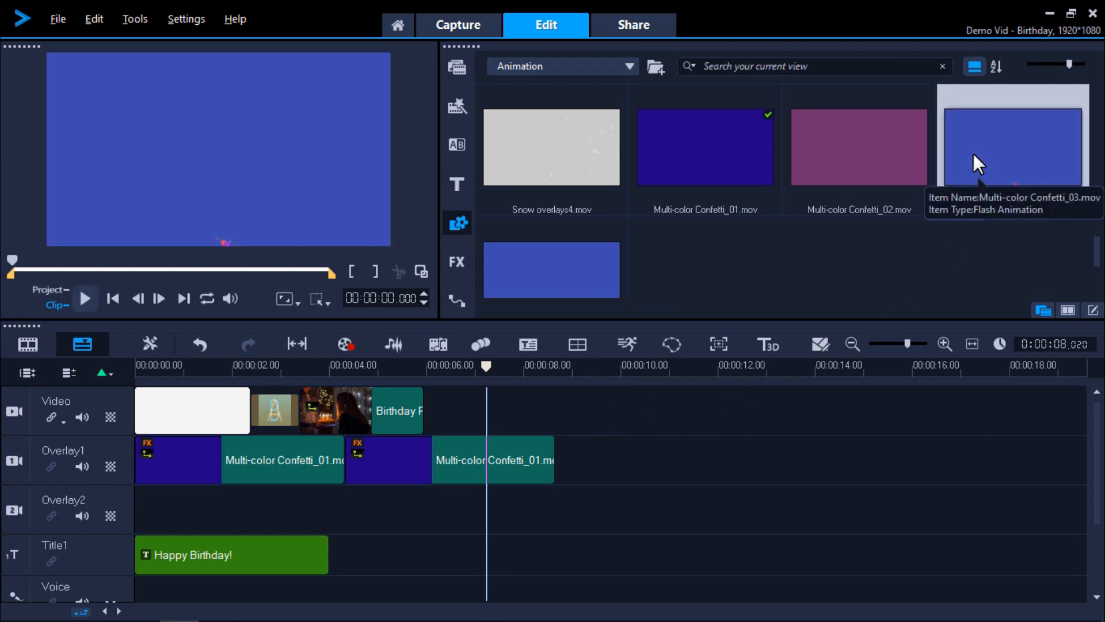
{"action": "left_click_drag", "start_coordinate": [973, 153], "coordinate": [185, 506]}
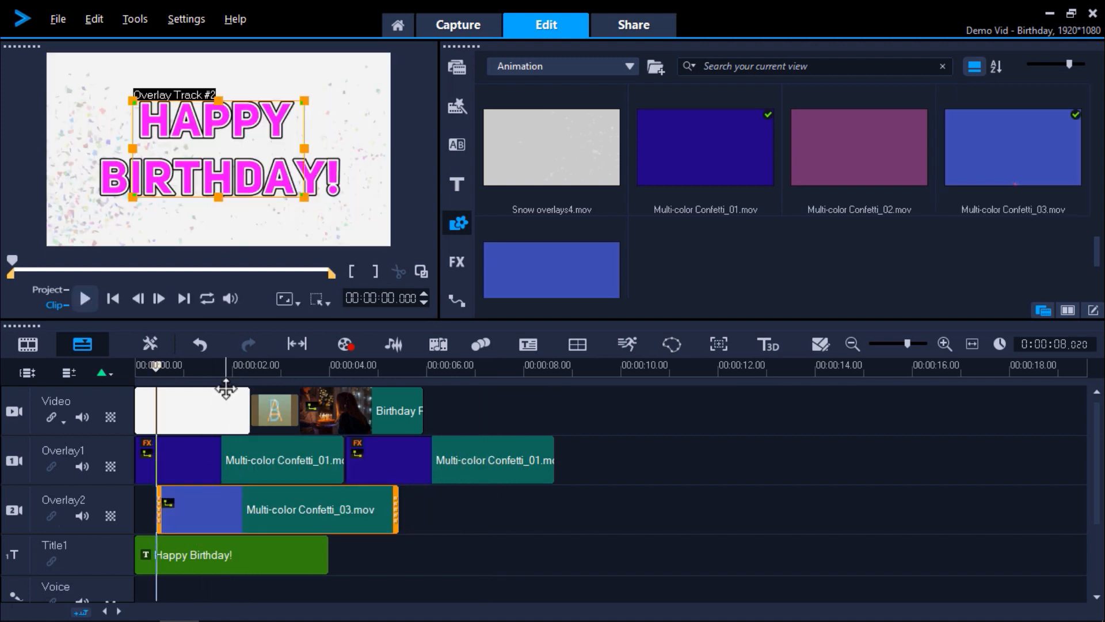
{"action": "right_click", "coordinate": [219, 148]}
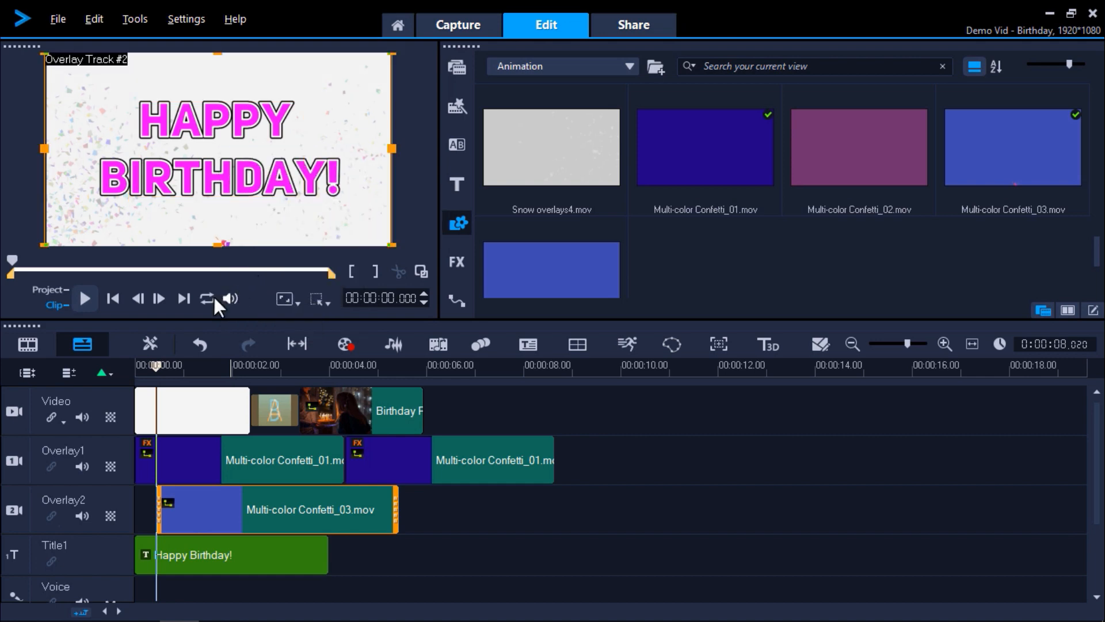
{"action": "left_click", "coordinate": [155, 369]}
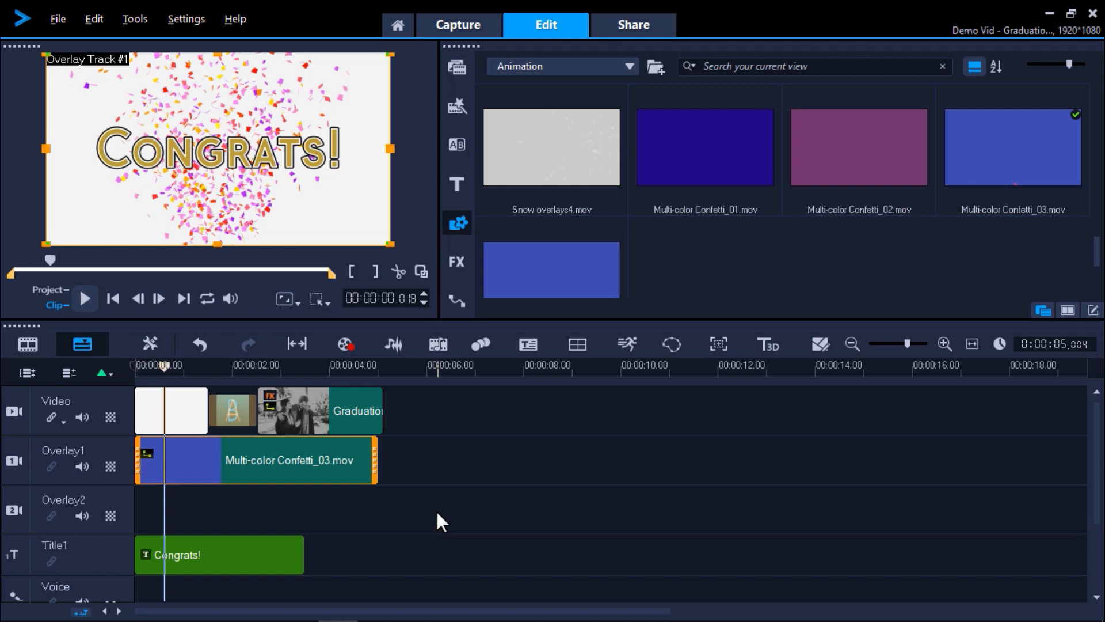
Step: Color-correct the Multi-color Confetti_03 overlay in the graduation project, trying a Hue of 47 and settling on -54
{"action": "double_click", "coordinate": [318, 461]}
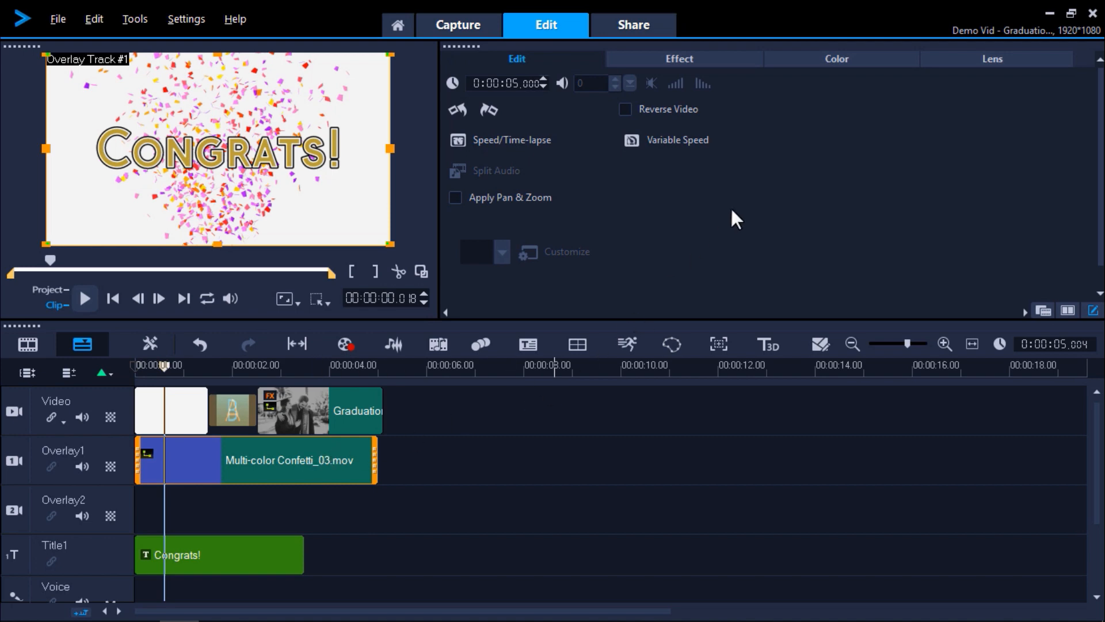
{"action": "left_click", "coordinate": [808, 59]}
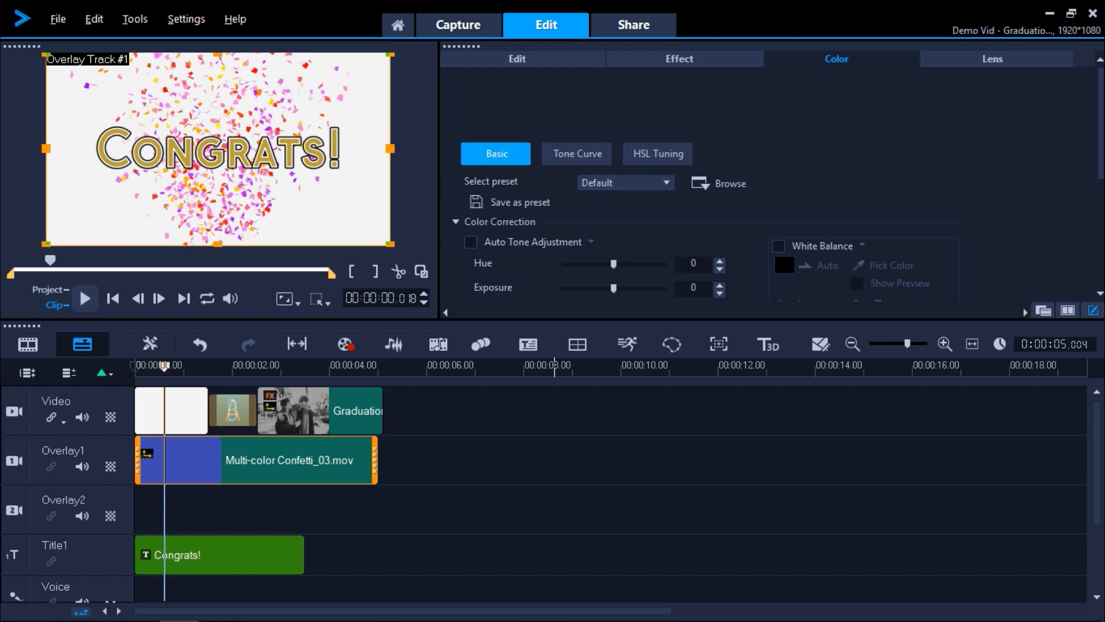
{"action": "left_click_drag", "start_coordinate": [1101, 128], "coordinate": [1099, 181]}
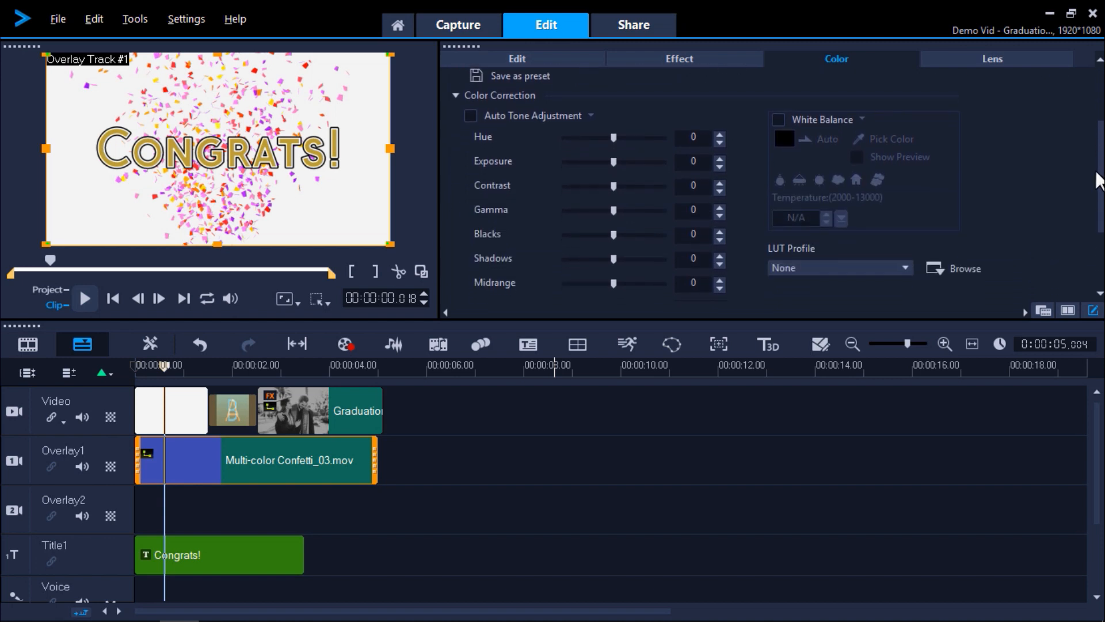
{"action": "left_click_drag", "start_coordinate": [614, 138], "coordinate": [640, 140]}
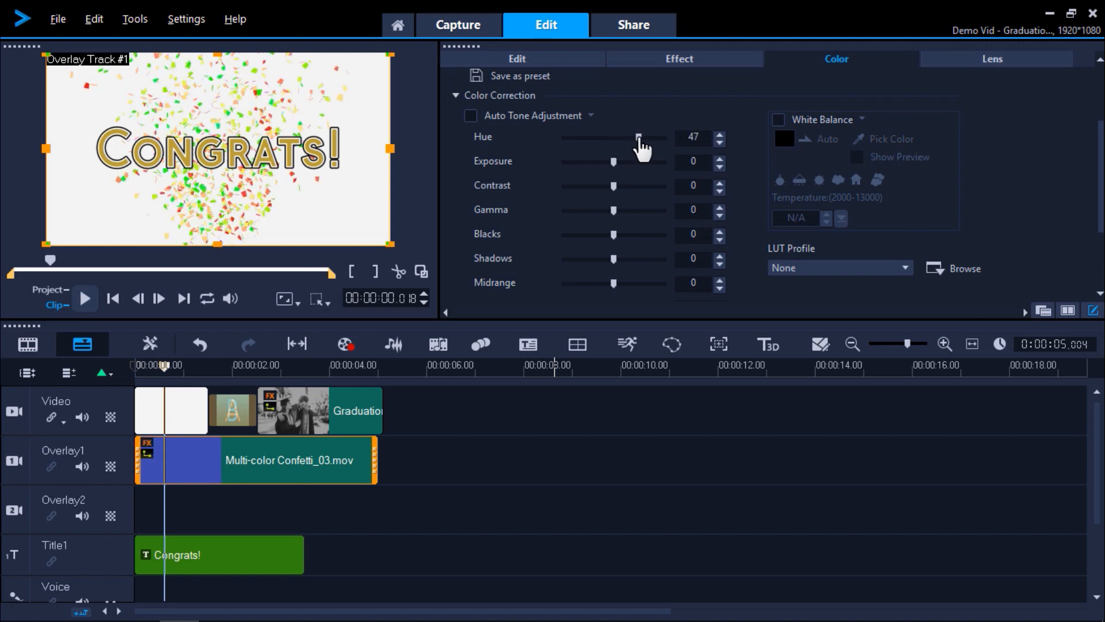
{"action": "left_click_drag", "start_coordinate": [639, 138], "coordinate": [585, 138]}
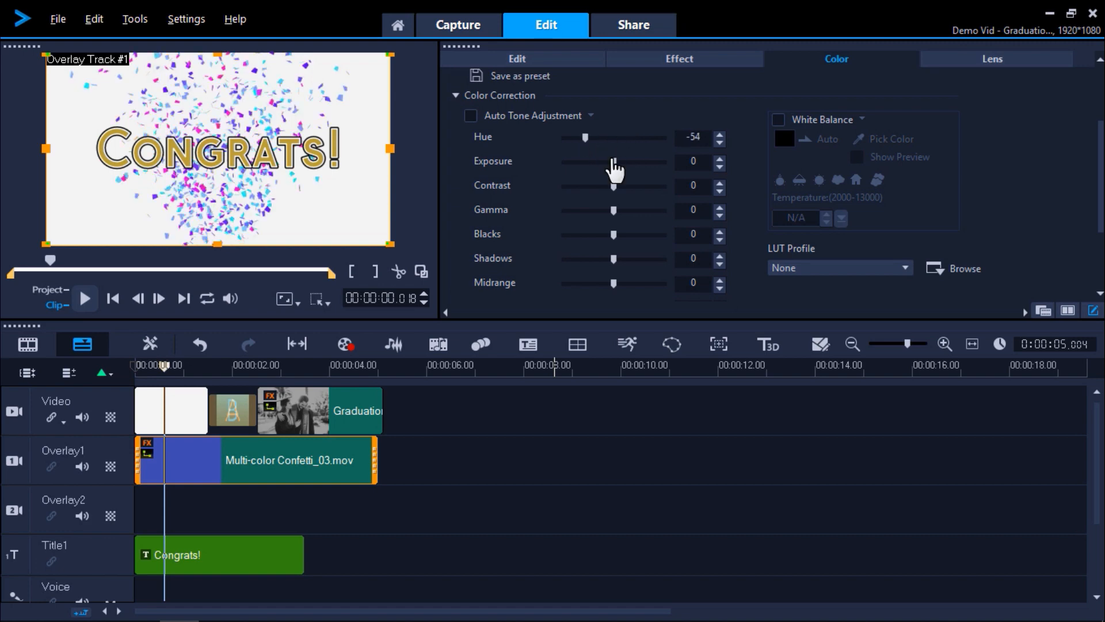
Step: Set the confetti overlay's Exposure to -100, raise its Contrast, and play back the project from near the start
{"action": "left_click_drag", "start_coordinate": [615, 168], "coordinate": [561, 172]}
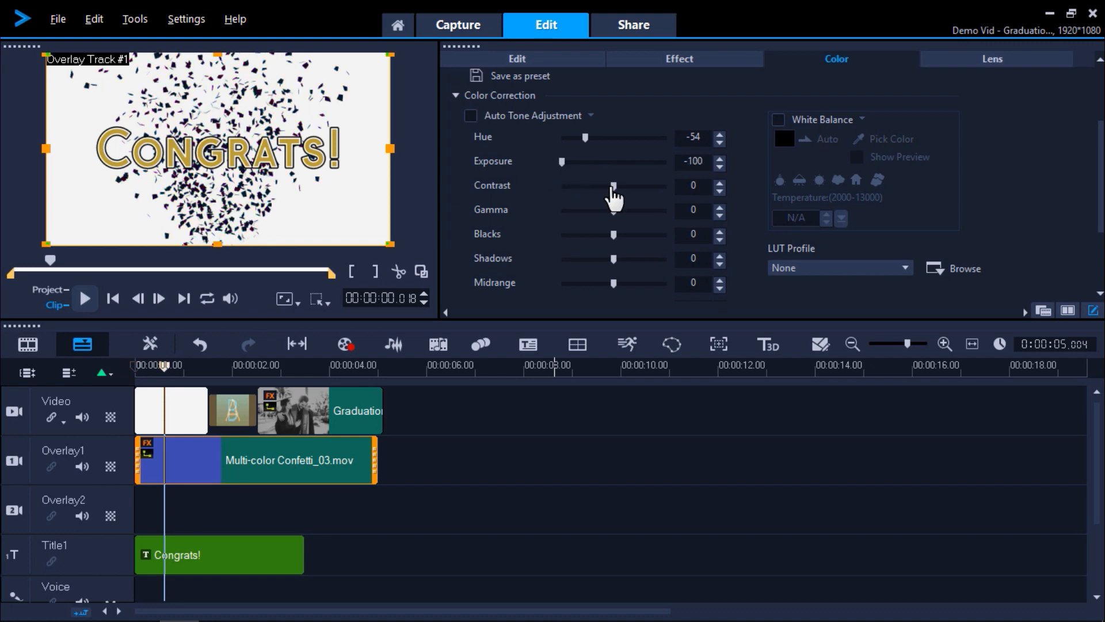
{"action": "left_click_drag", "start_coordinate": [613, 186], "coordinate": [671, 188]}
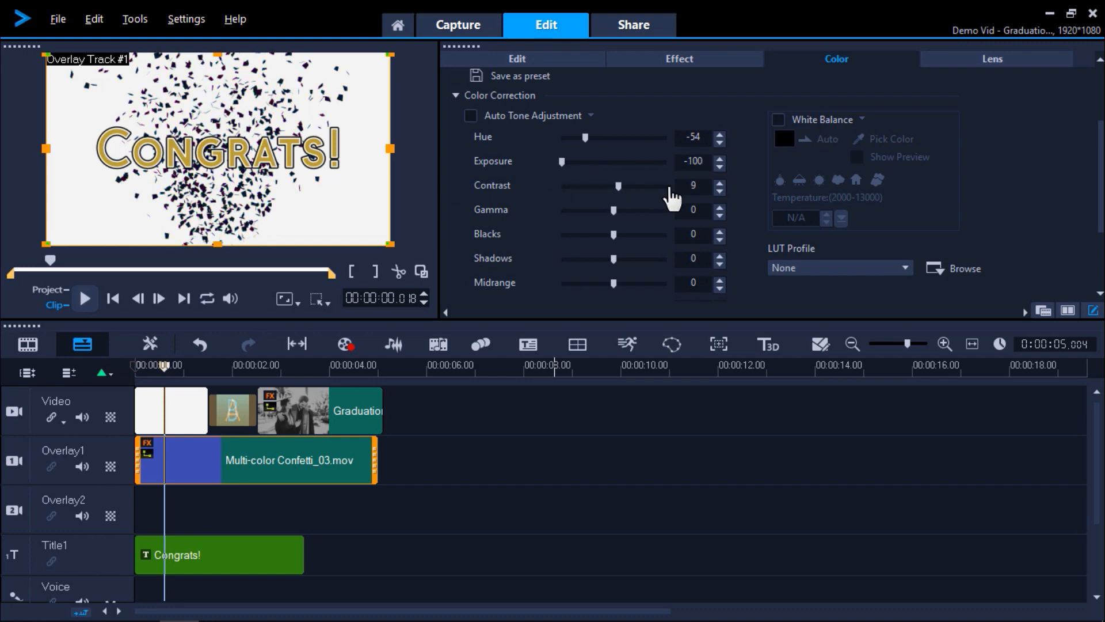
{"action": "left_click", "coordinate": [156, 368]}
{"action": "left_click", "coordinate": [144, 369]}
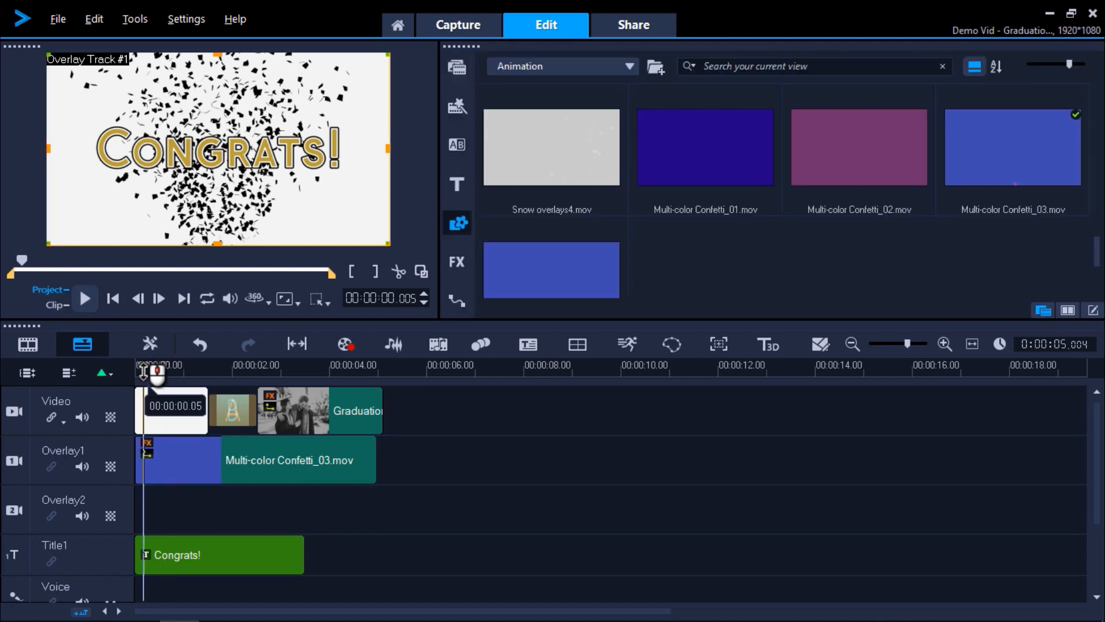
{"action": "left_click", "coordinate": [87, 299]}
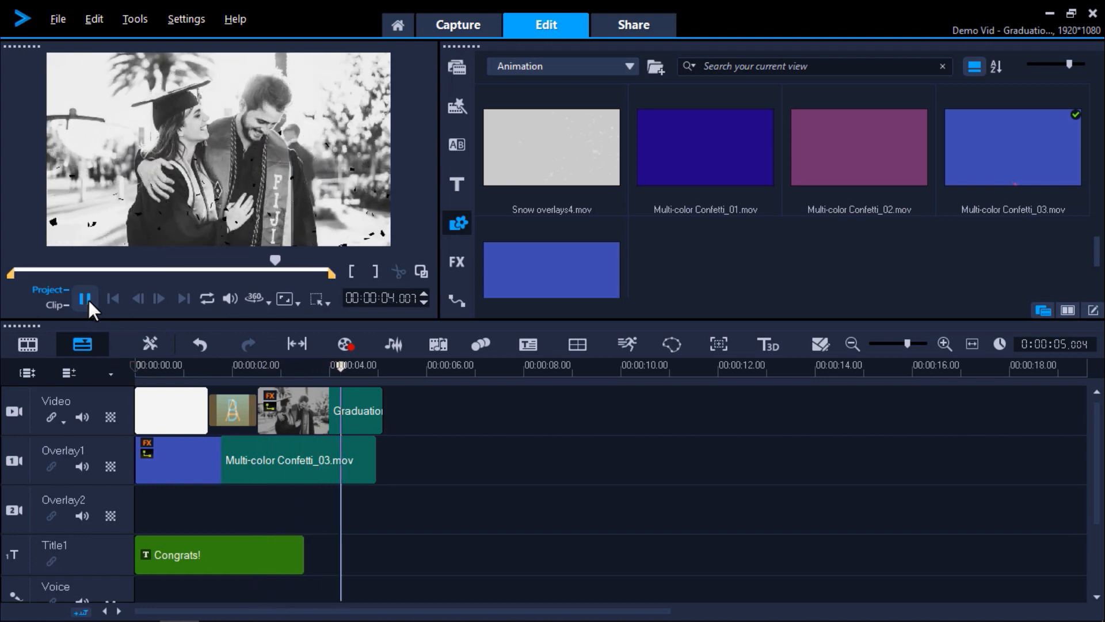
{"action": "left_click", "coordinate": [87, 299]}
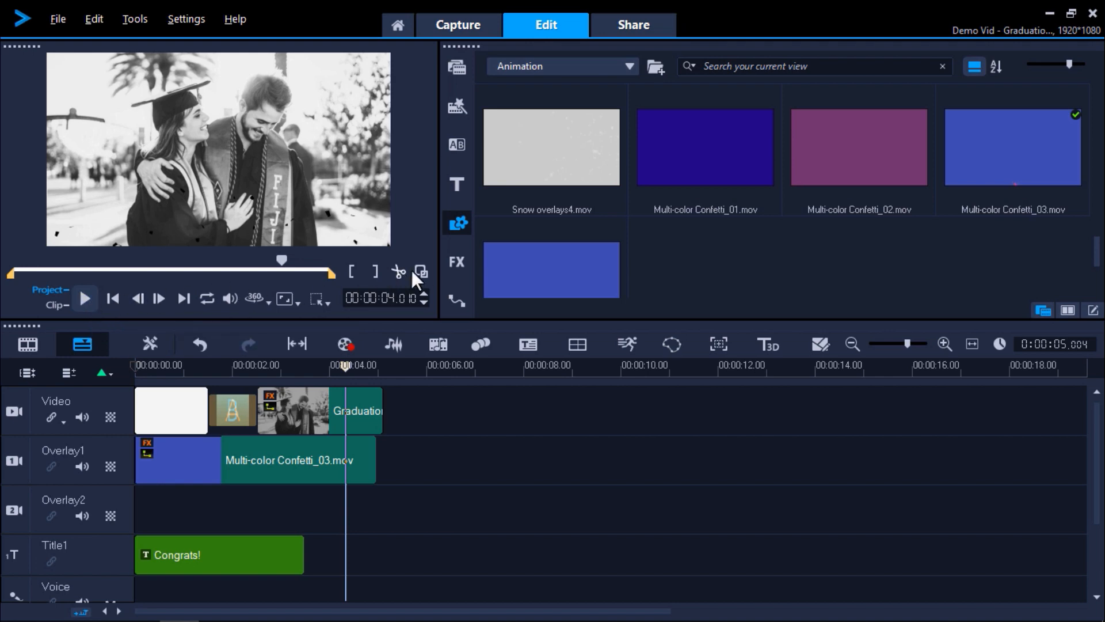
Step: Apply the Wiggle effect to the confetti clip on the Overlay1 track and play the project from the start
{"action": "left_click", "coordinate": [455, 262]}
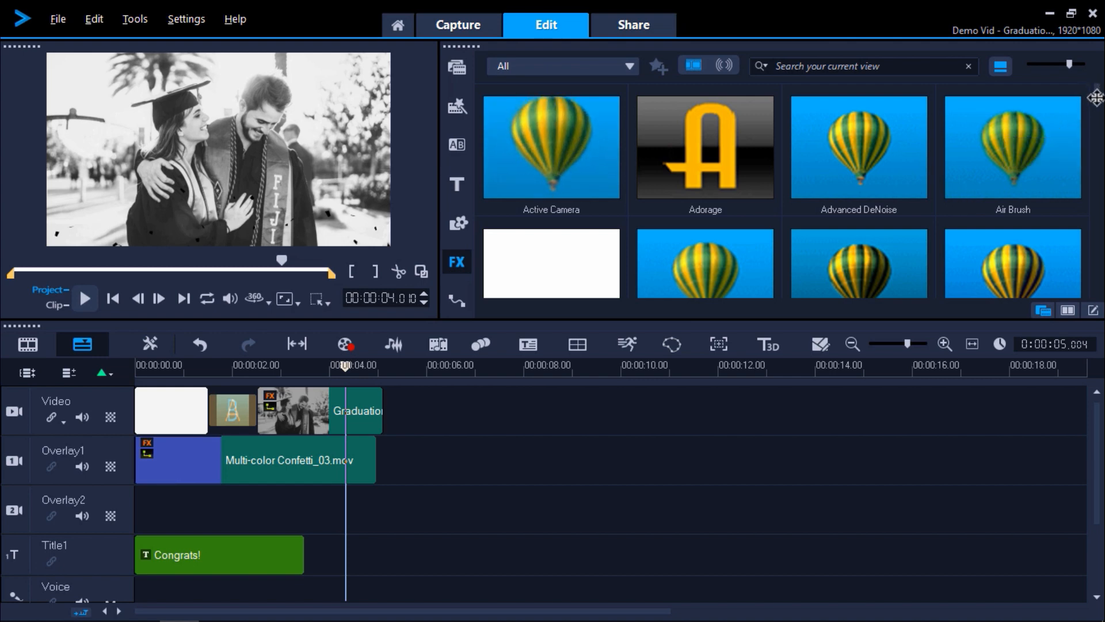
{"action": "left_click_drag", "start_coordinate": [1094, 117], "coordinate": [1093, 280]}
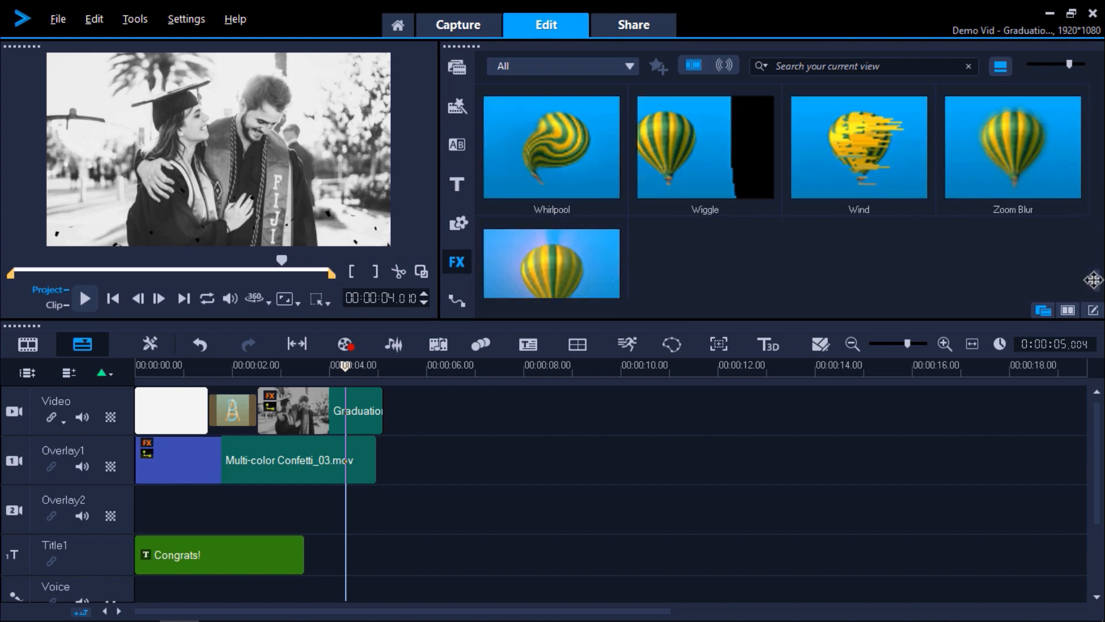
{"action": "left_click", "coordinate": [734, 155]}
{"action": "left_click_drag", "start_coordinate": [734, 155], "coordinate": [308, 446]}
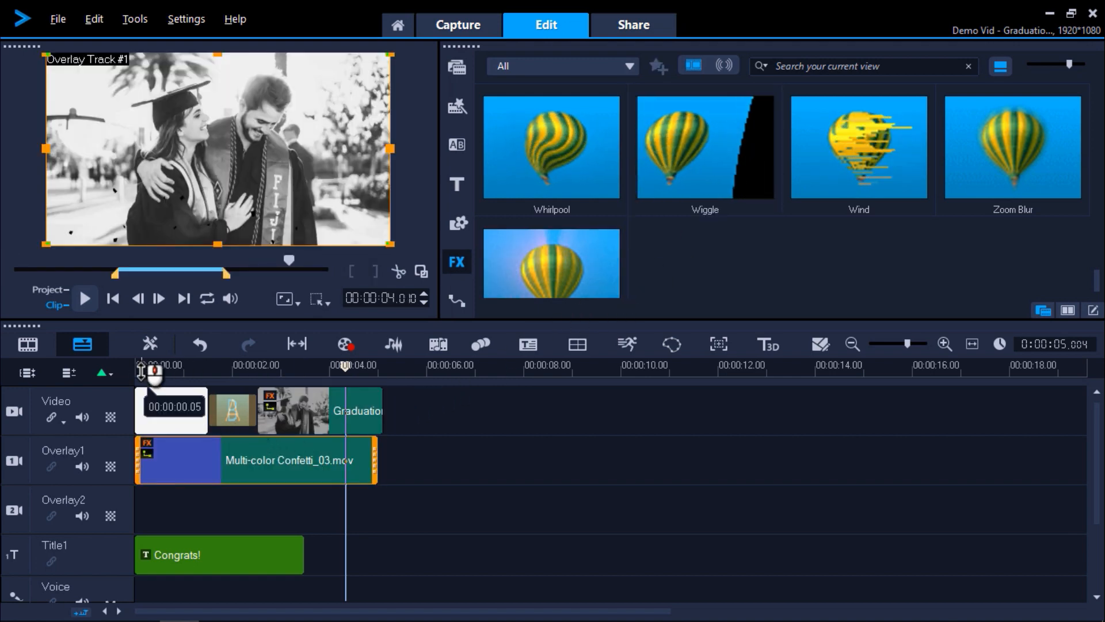
{"action": "left_click", "coordinate": [136, 367]}
{"action": "left_click", "coordinate": [86, 298]}
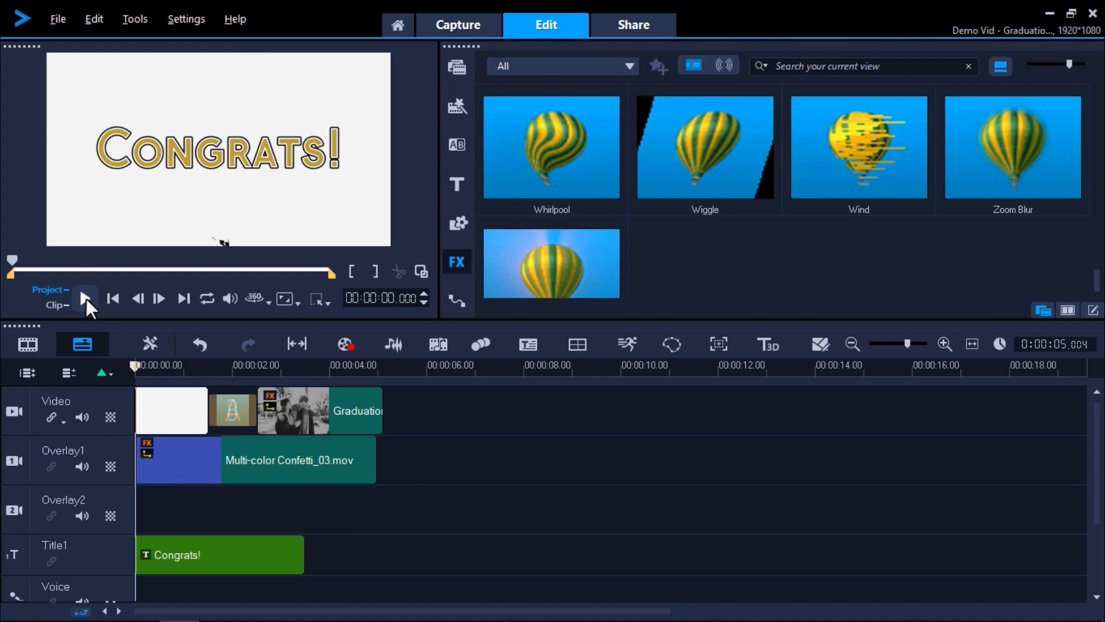
{"action": "left_click", "coordinate": [85, 298]}
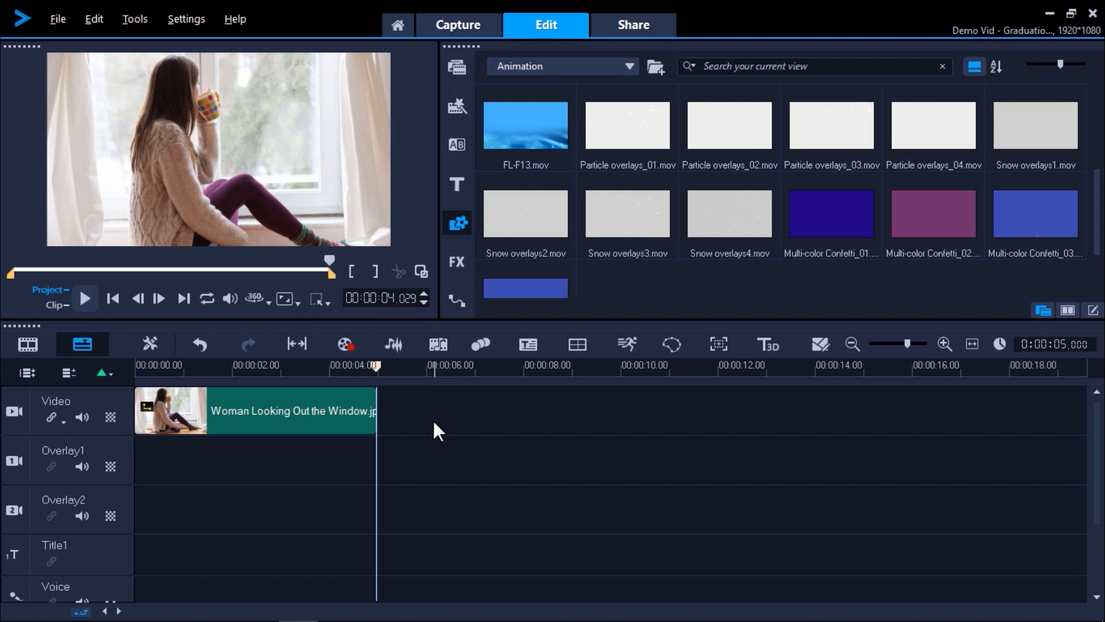
Step: Place Snow overlays3.mov at the start of the Overlay1 track, fit it to the screen, and preview the clip
{"action": "left_click", "coordinate": [604, 222]}
{"action": "left_click_drag", "start_coordinate": [610, 221], "coordinate": [136, 467]}
{"action": "right_click", "coordinate": [242, 145]}
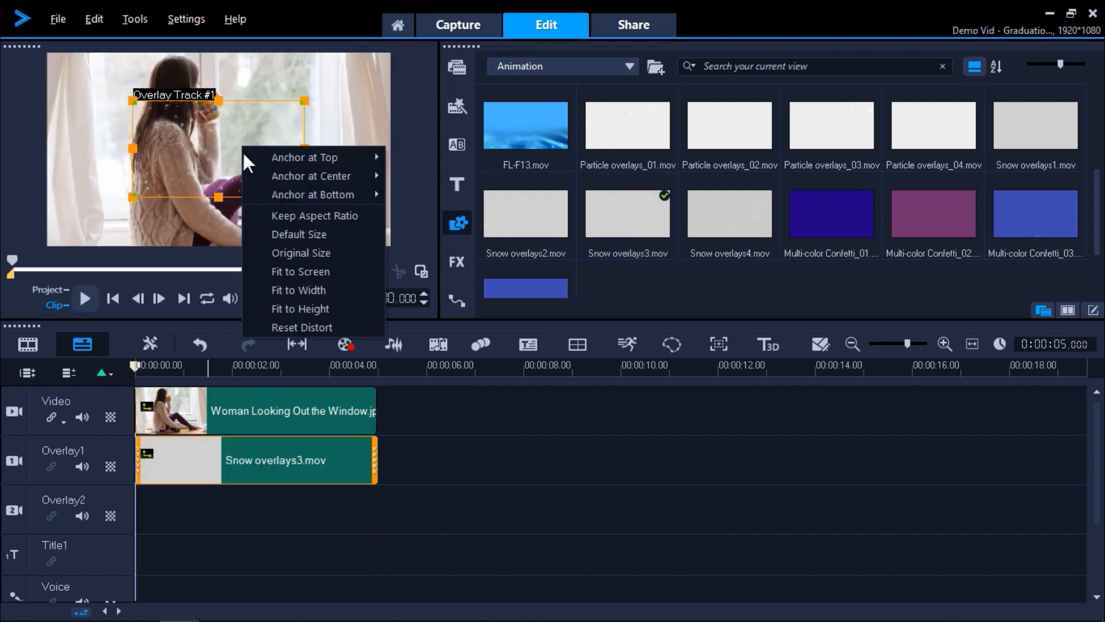
{"action": "left_click", "coordinate": [274, 266]}
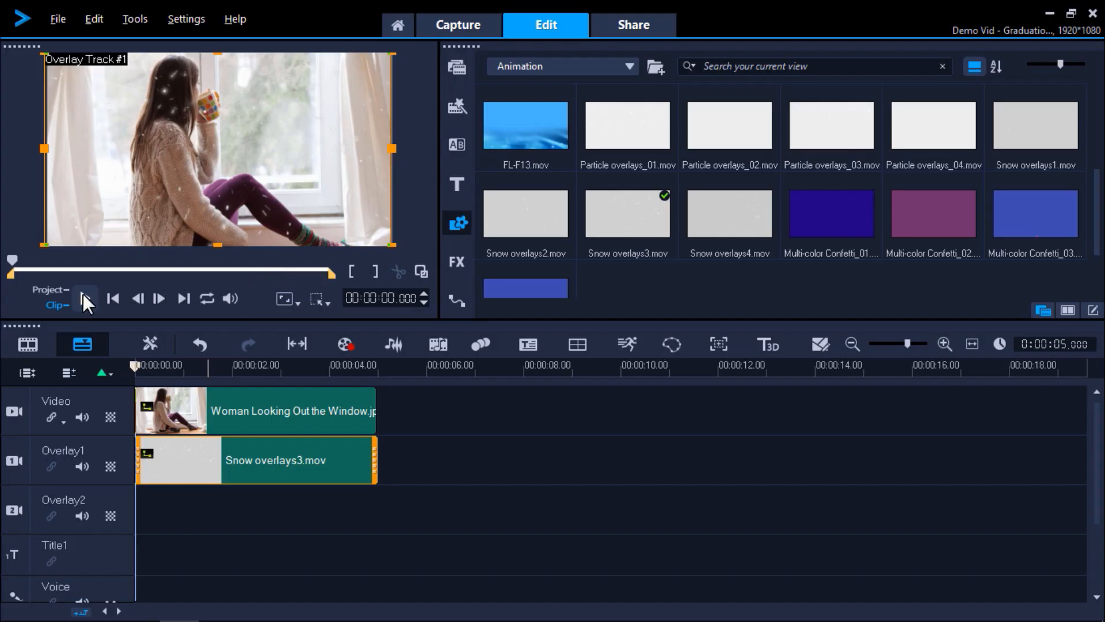
{"action": "left_click", "coordinate": [83, 295]}
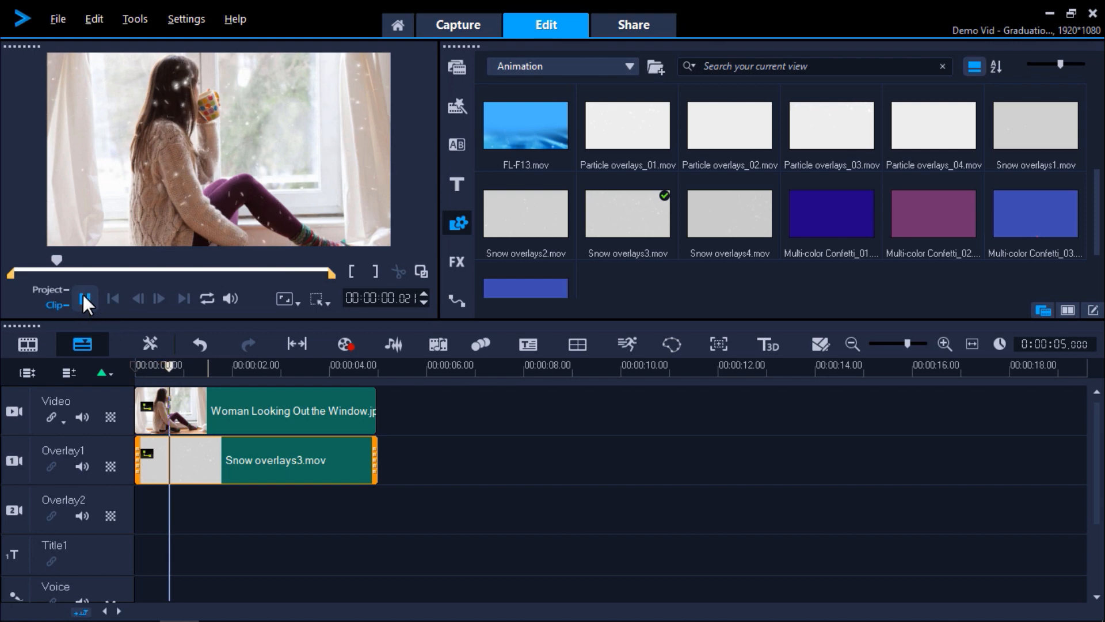
{"action": "left_click", "coordinate": [83, 295]}
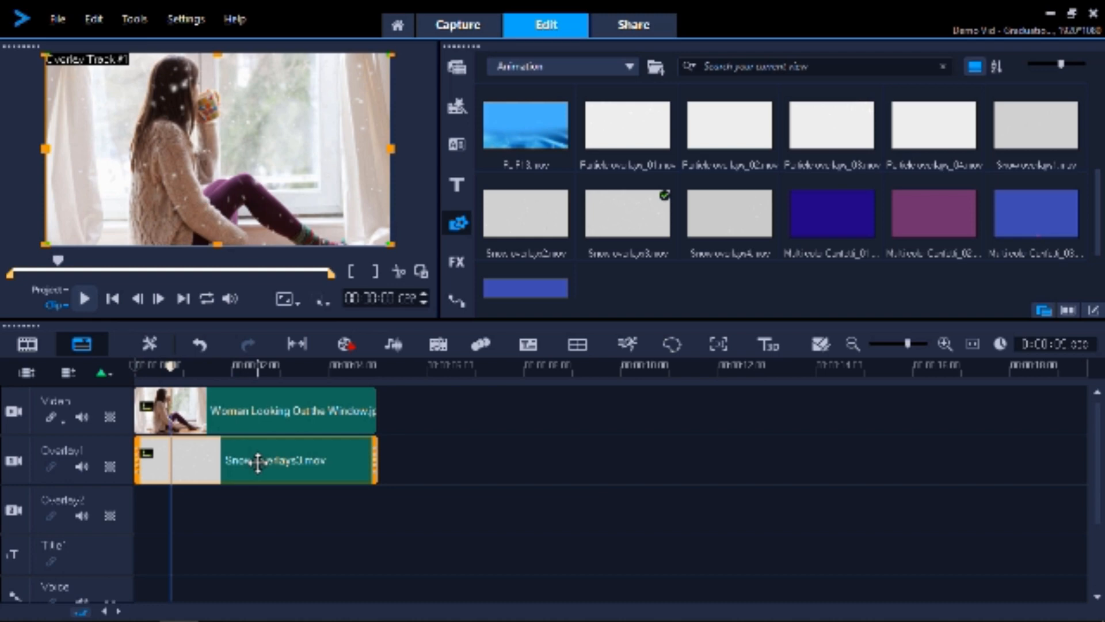
Step: Crop the snow overlay in Crop Mode so it covers only the window pane beside the woman, and play the clip
{"action": "right_click", "coordinate": [258, 462]}
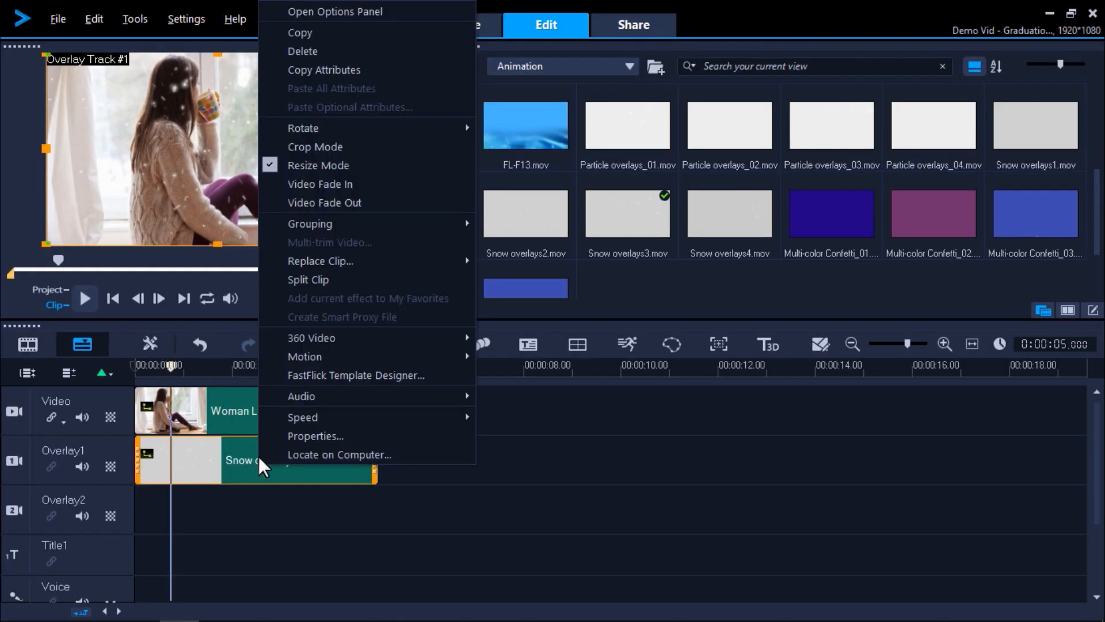
{"action": "left_click", "coordinate": [309, 149]}
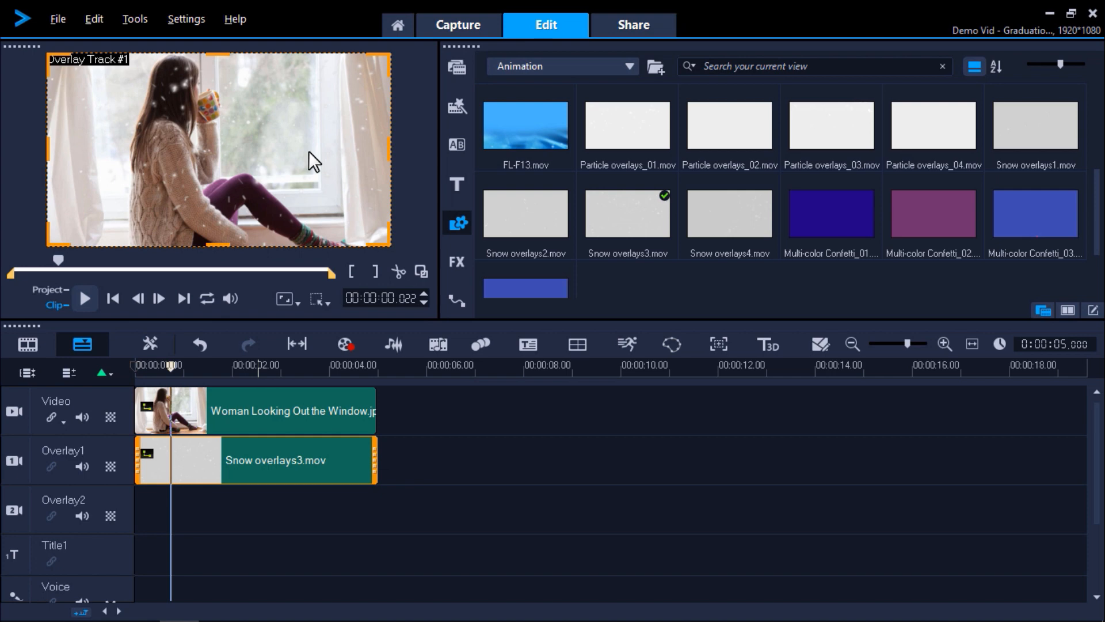
{"action": "left_click_drag", "start_coordinate": [49, 147], "coordinate": [222, 123]}
{"action": "left_click_drag", "start_coordinate": [311, 245], "coordinate": [304, 169]}
{"action": "left_click_drag", "start_coordinate": [389, 118], "coordinate": [311, 118]}
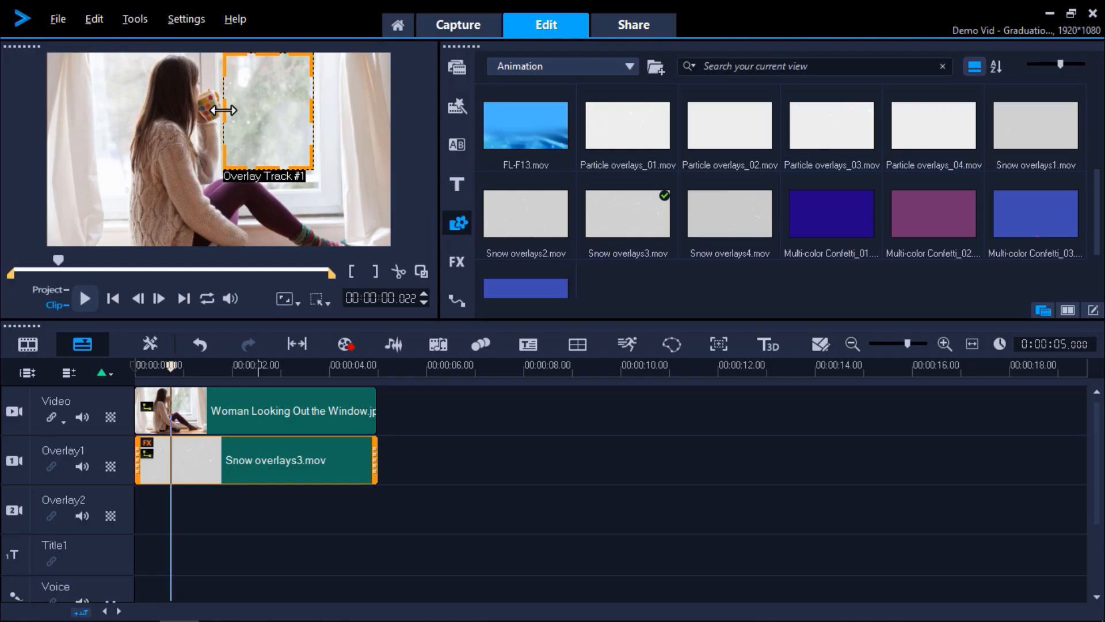
{"action": "left_click", "coordinate": [82, 298]}
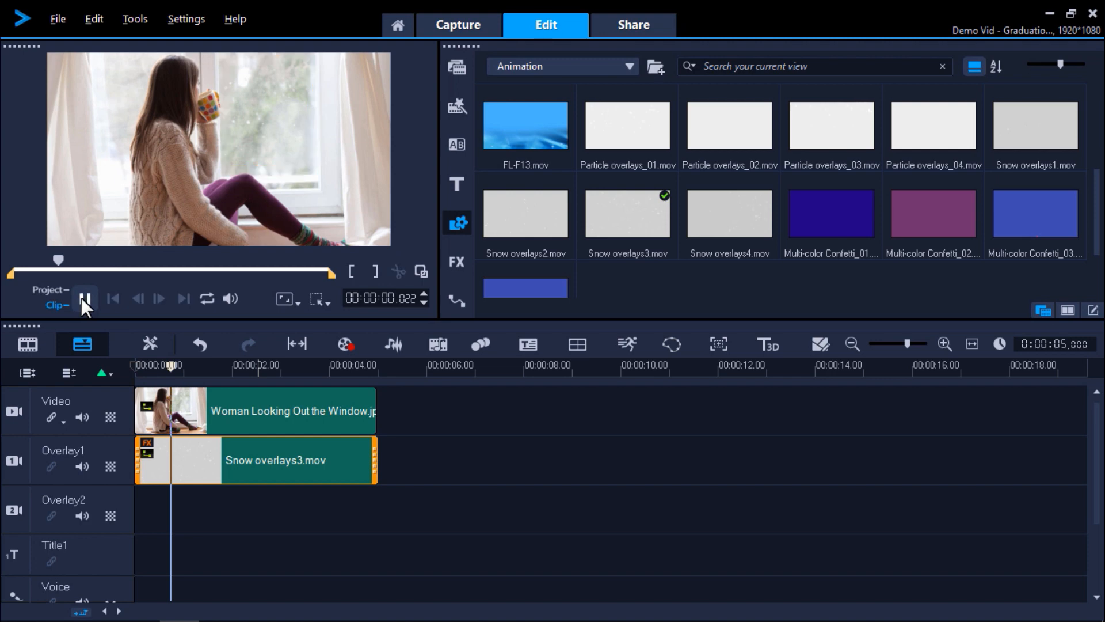